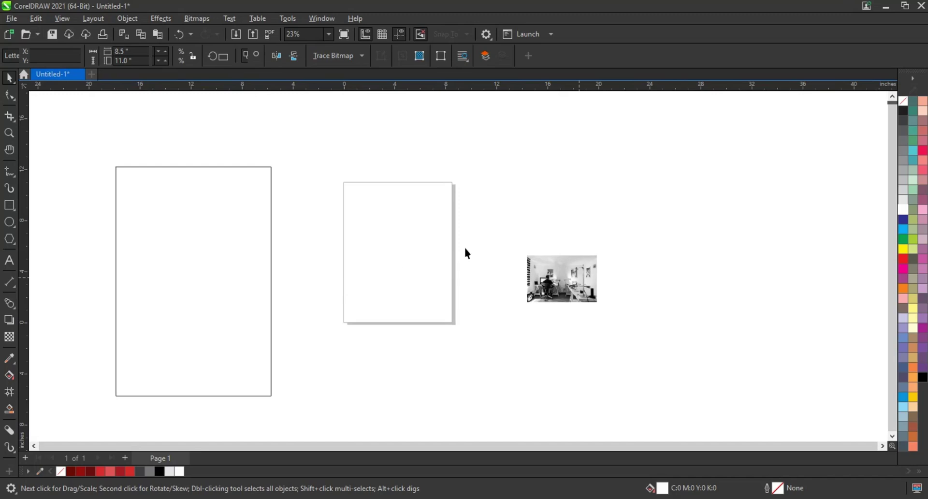
Step: Move the rectangle and photo left together, then set the photo just right of the rectangle
key(ctrl+z)
scroll(407, 183, down, 2)
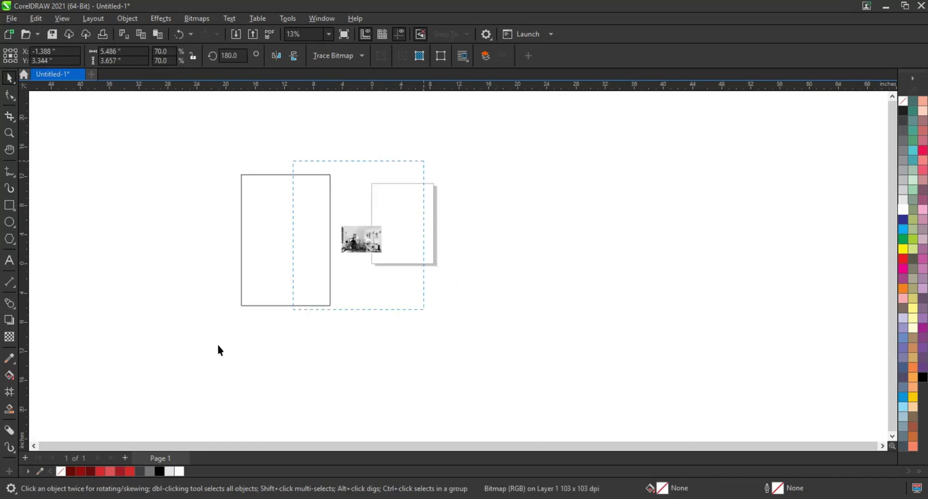
key(ctrl+a)
drag(304, 246, 192, 229)
key(shift+F2)
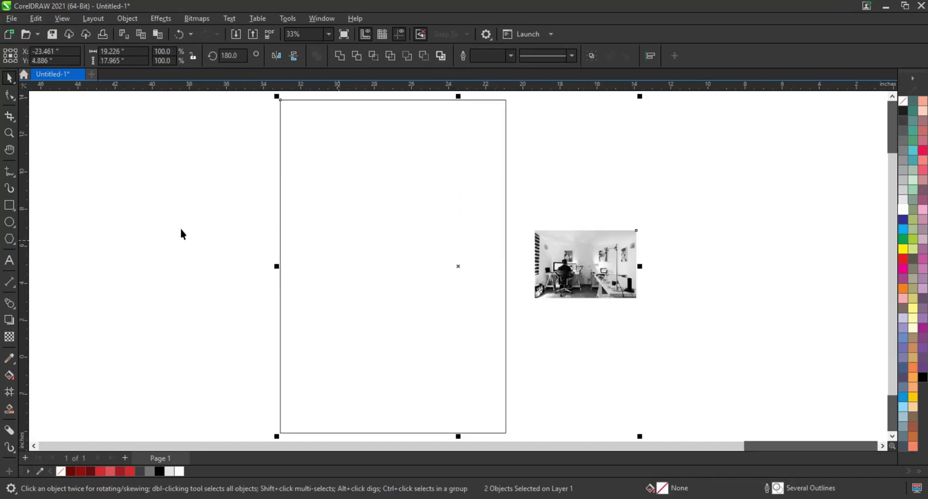
drag(616, 265, 647, 265)
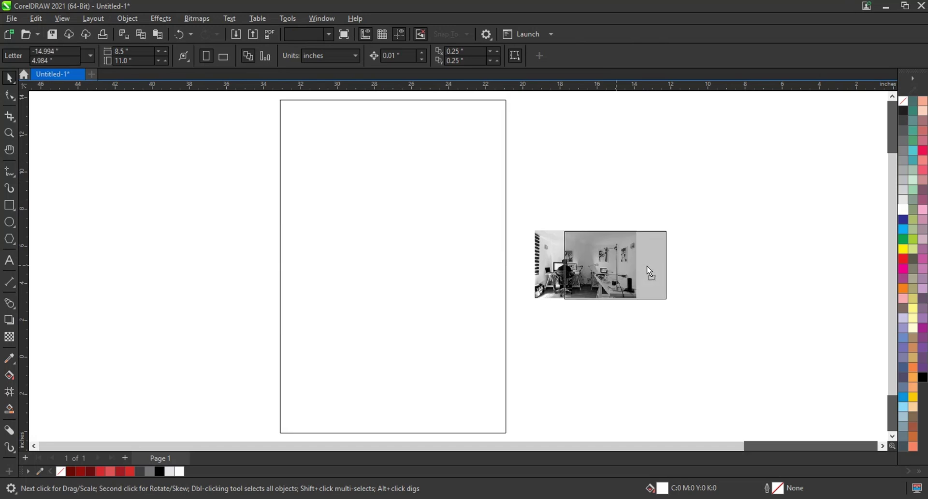
click(582, 331)
Step: Copy the large rectangle and paste a duplicate exactly on top of it
click(427, 322)
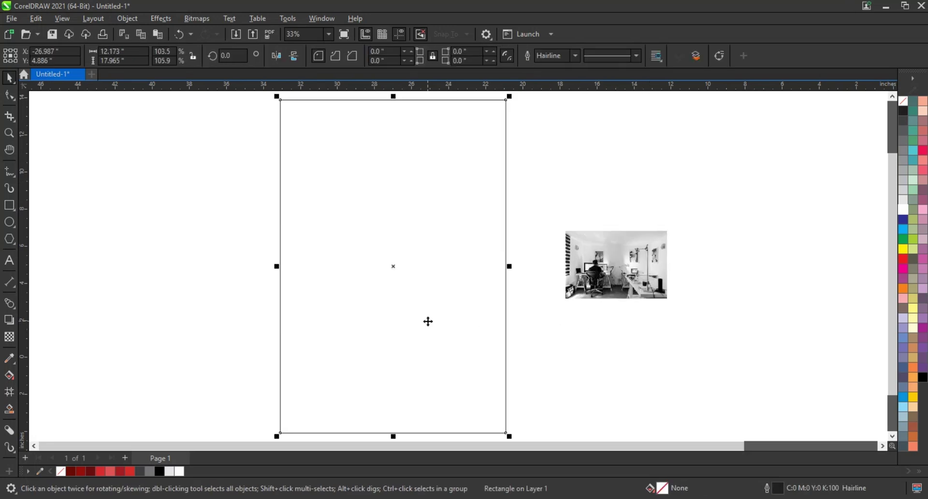
right_click(427, 321)
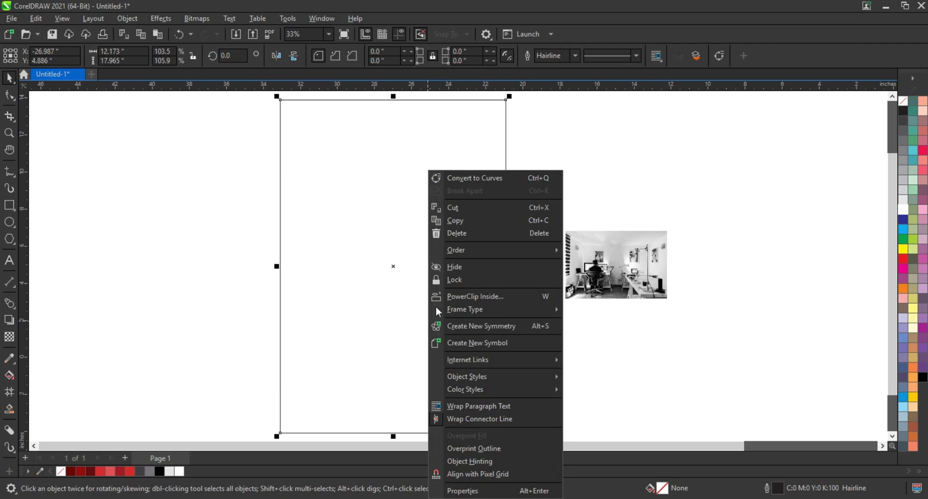
click(453, 224)
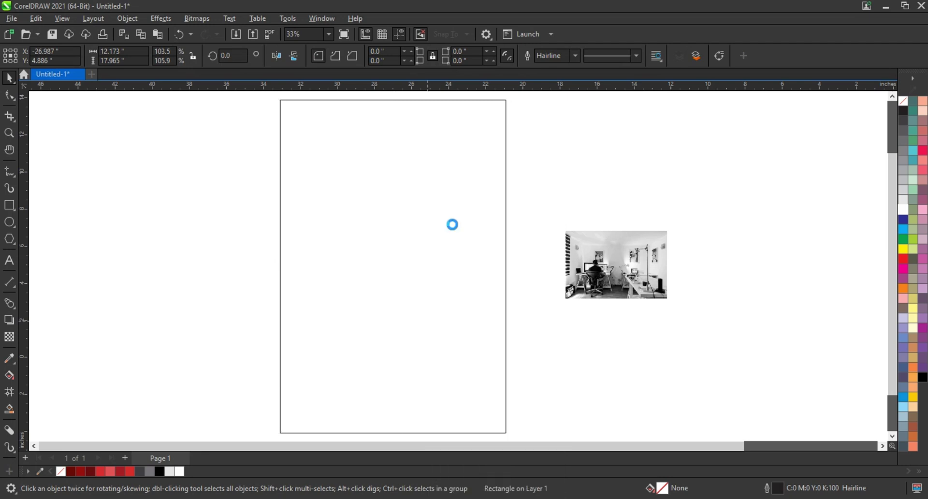
right_click(166, 224)
click(187, 317)
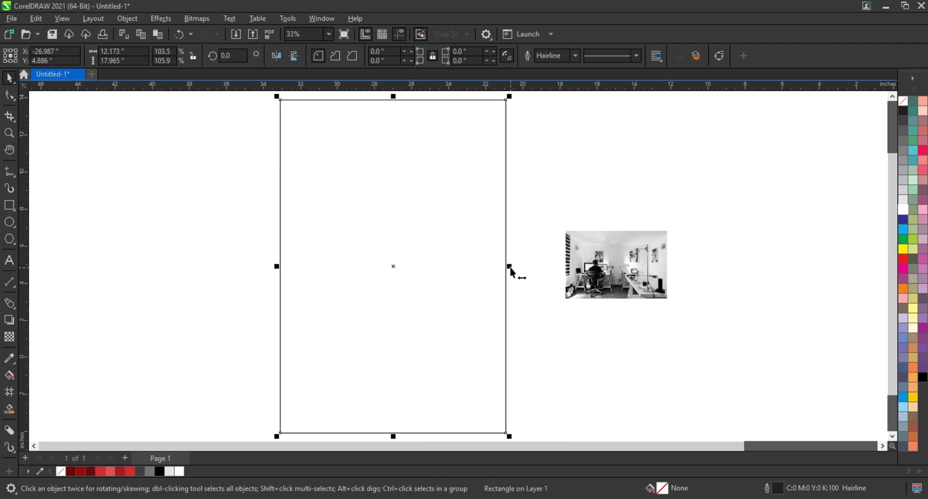
Step: Resize the rectangle copy to about 5.9 by 9.9 inches in the big rectangle's upper left
drag(509, 265, 456, 266)
drag(328, 266, 296, 268)
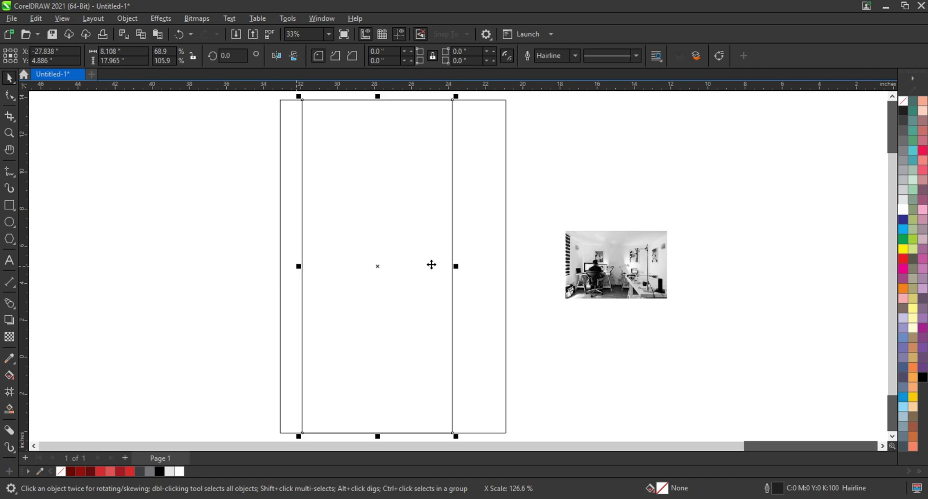
drag(456, 267, 412, 267)
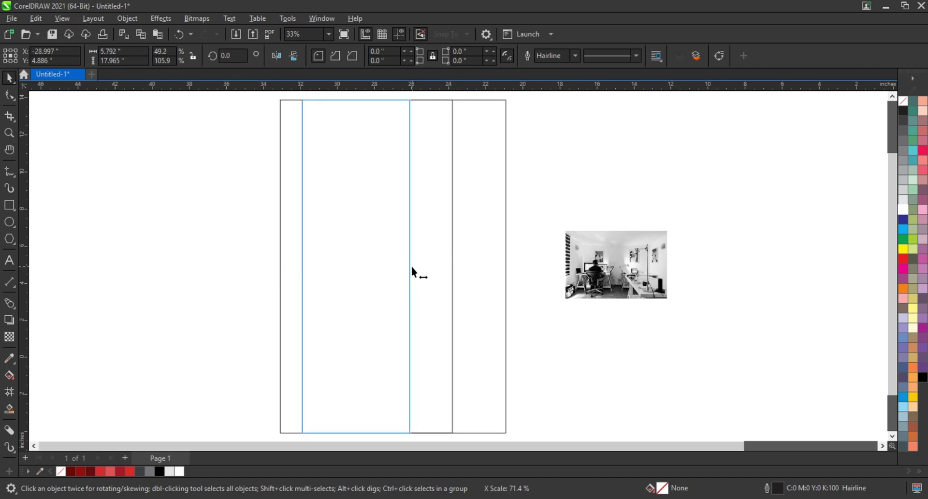
drag(411, 265, 412, 266)
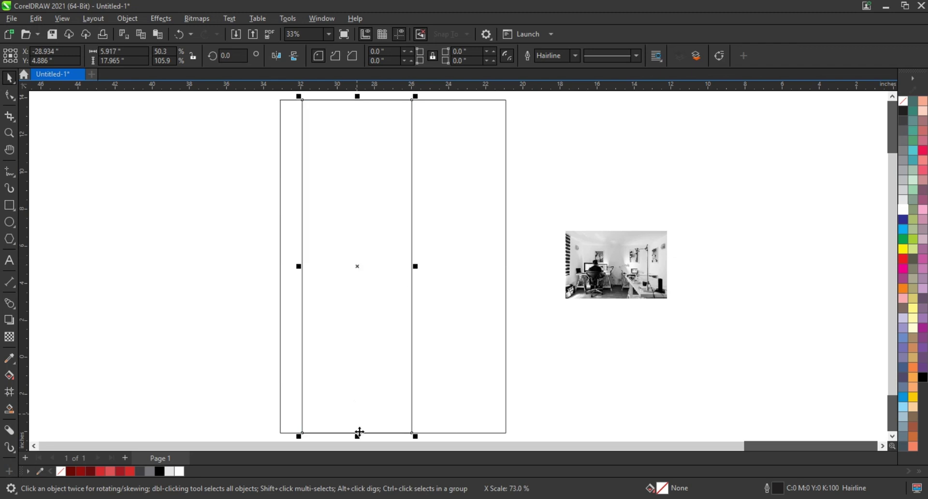
drag(357, 431, 353, 288)
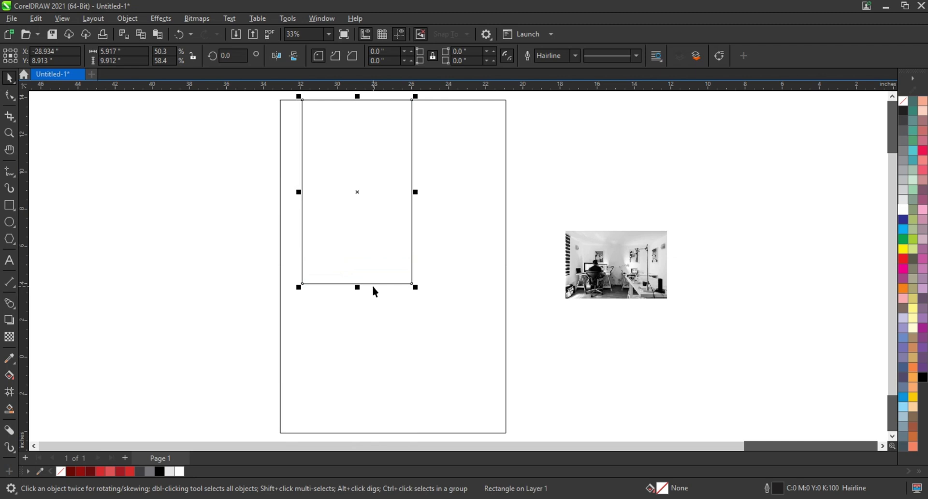
click(169, 254)
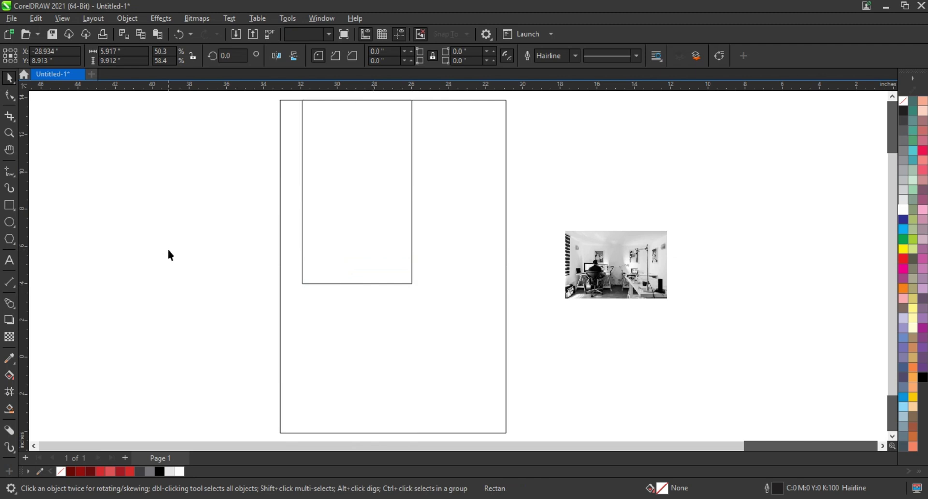
click(396, 259)
click(243, 317)
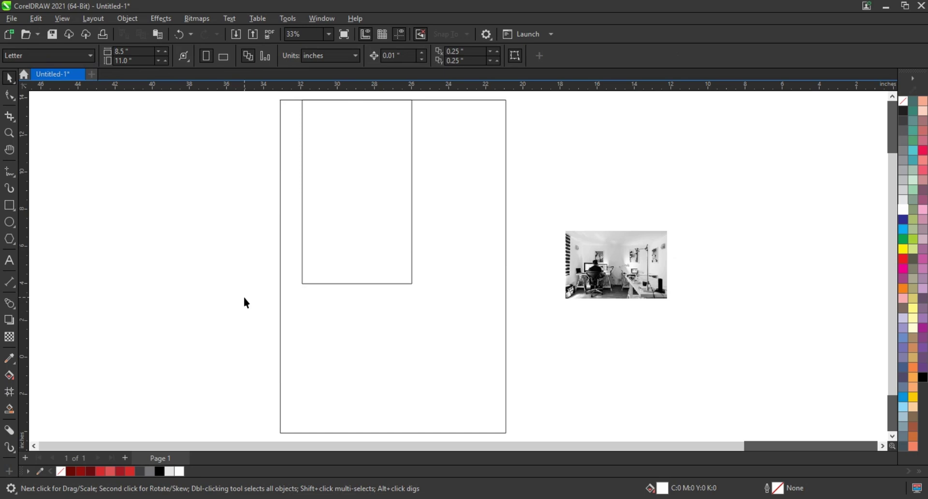
Step: Draw a black 0.75 mm Freehand line from upper right down to the rectangle's lower left
click(9, 172)
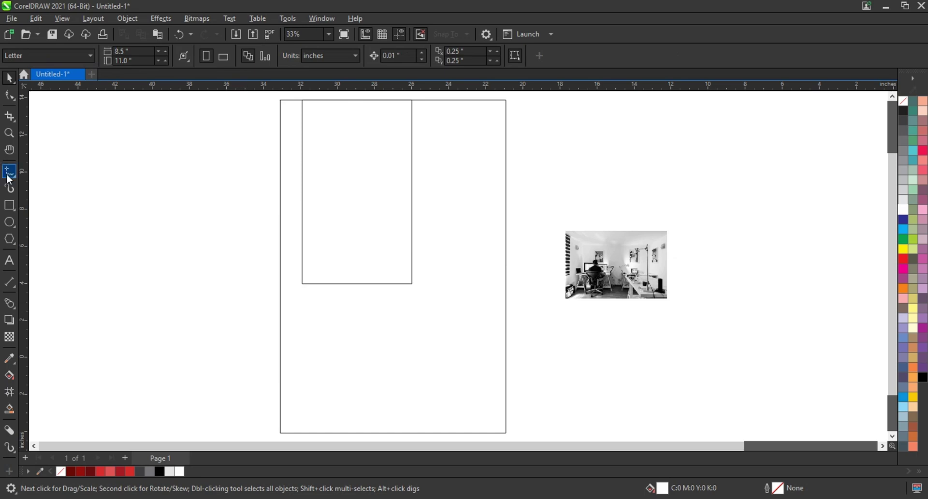
click(512, 143)
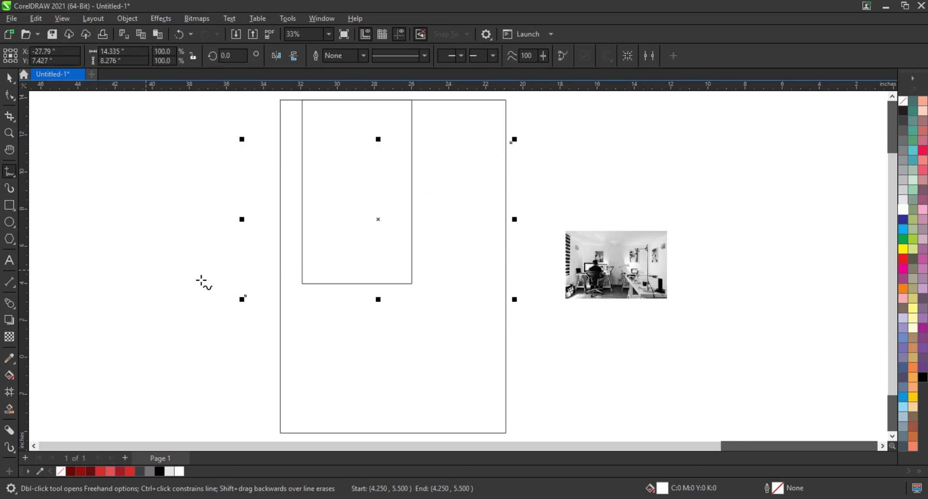
key(ctrl+z)
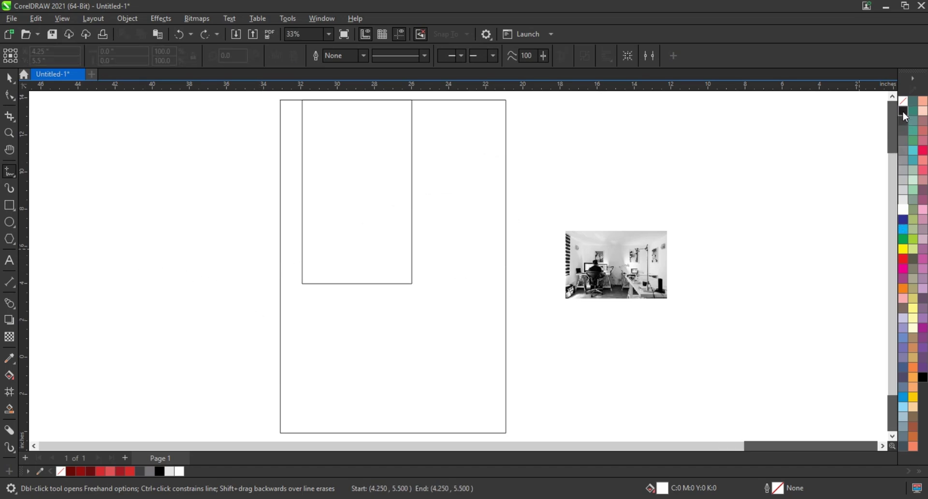
right_click(903, 112)
click(879, 121)
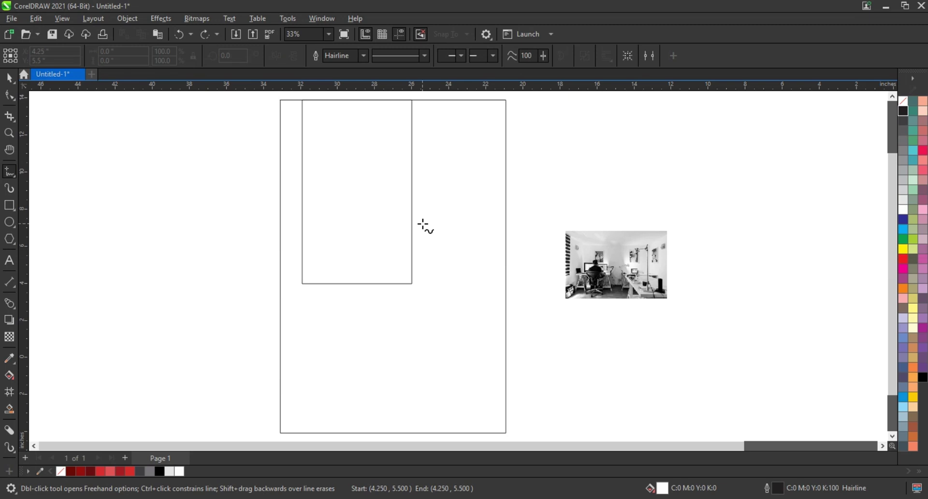
click(363, 56)
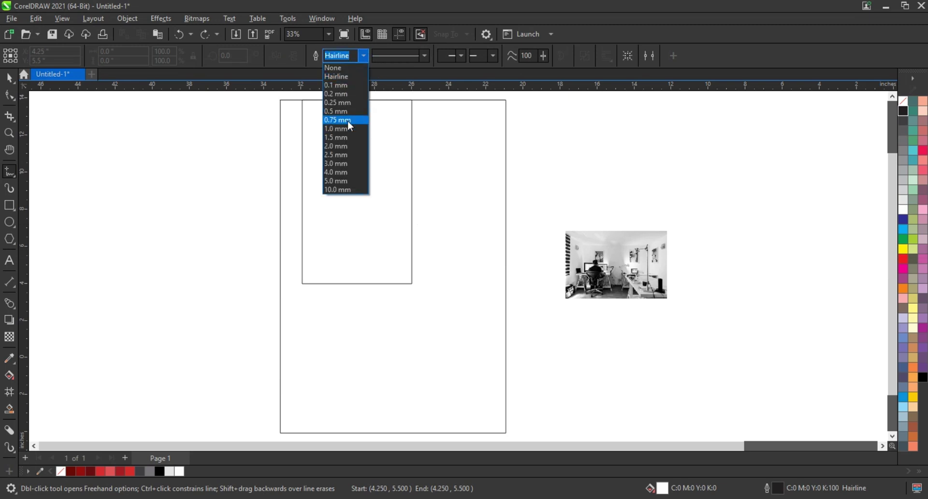
click(349, 122)
click(511, 154)
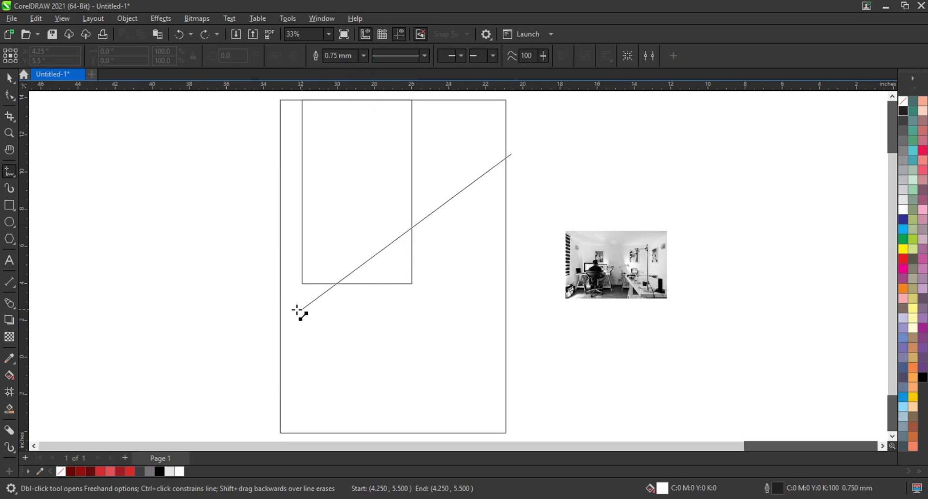
click(255, 303)
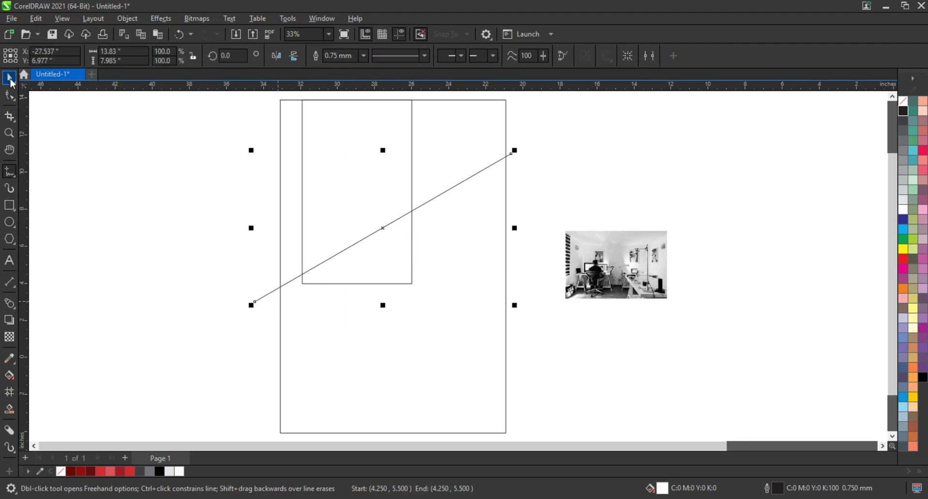
Step: Duplicate the diagonal line lower-right and repeat with Ctrl+R for five evenly spaced parallel lines
key(space)
drag(482, 172, 482, 218)
key(ctrl+r)
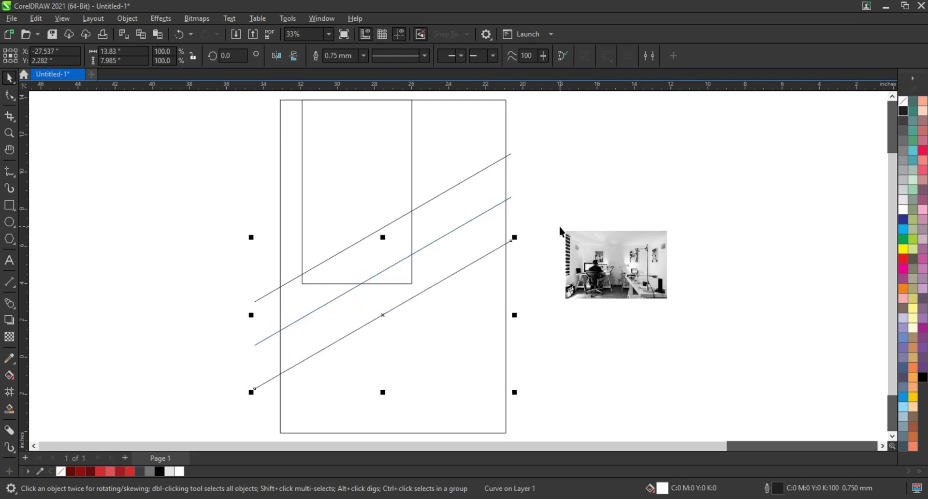
key(ctrl+r)
key(ctrl+r)
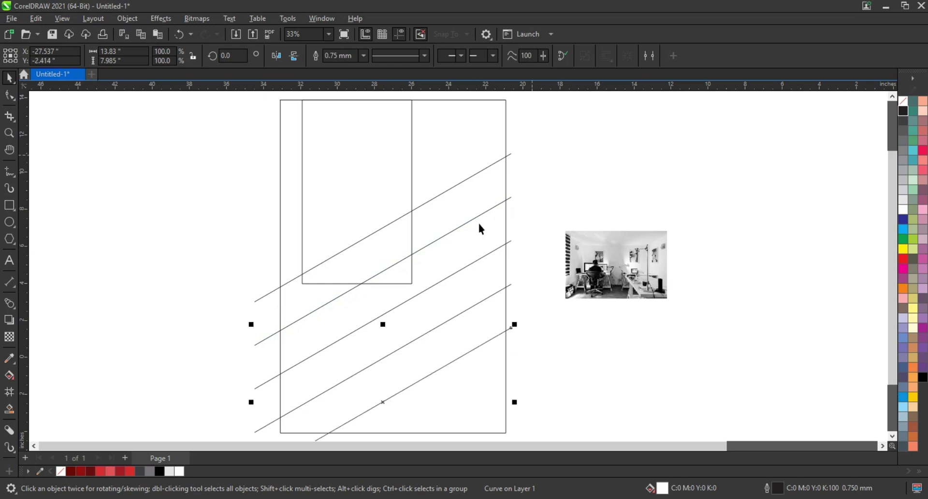
mouse_move(543, 141)
mouse_down()
mouse_move(236, 442)
mouse_move(237, 426)
mouse_move(272, 376)
mouse_up()
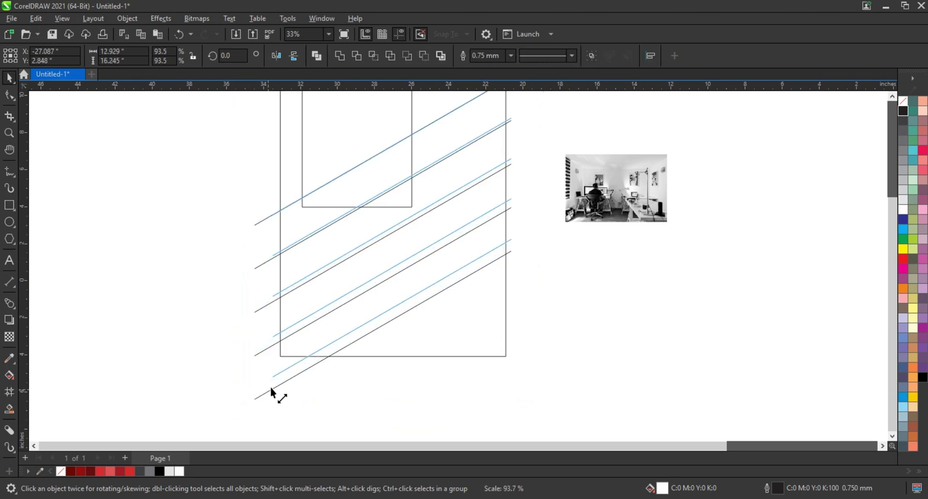
scroll(425, 338, down, 3)
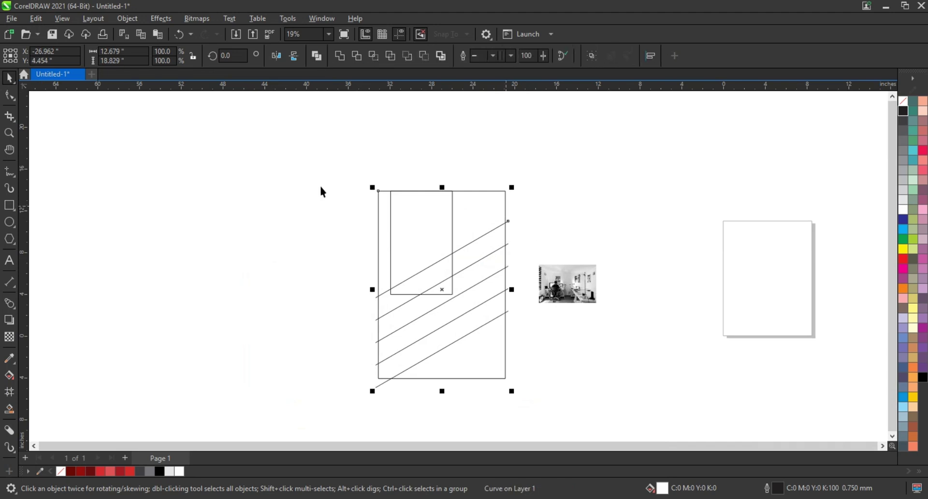
drag(329, 167, 608, 394)
scroll(608, 394, up, 2)
Step: Mirror a copy of the diagonal lines, centre it on the originals, and shift it right
click(498, 314)
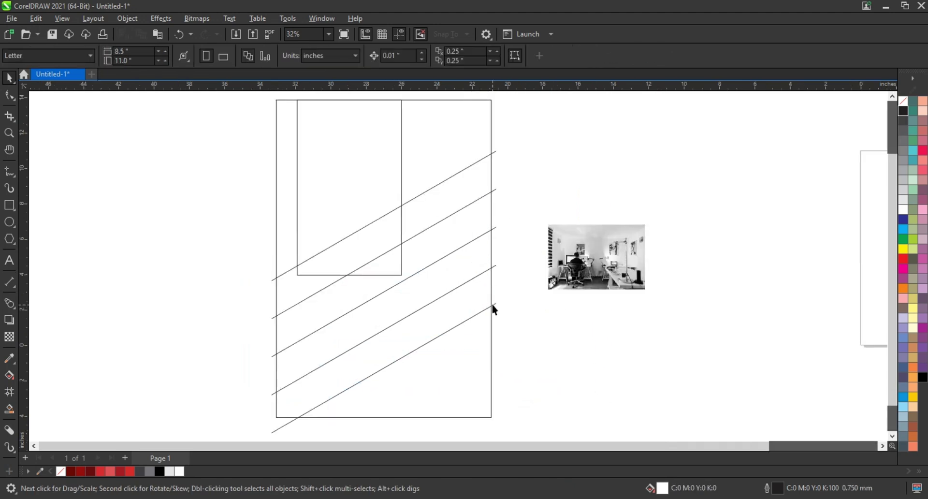
click(491, 306)
drag(497, 292, 190, 291)
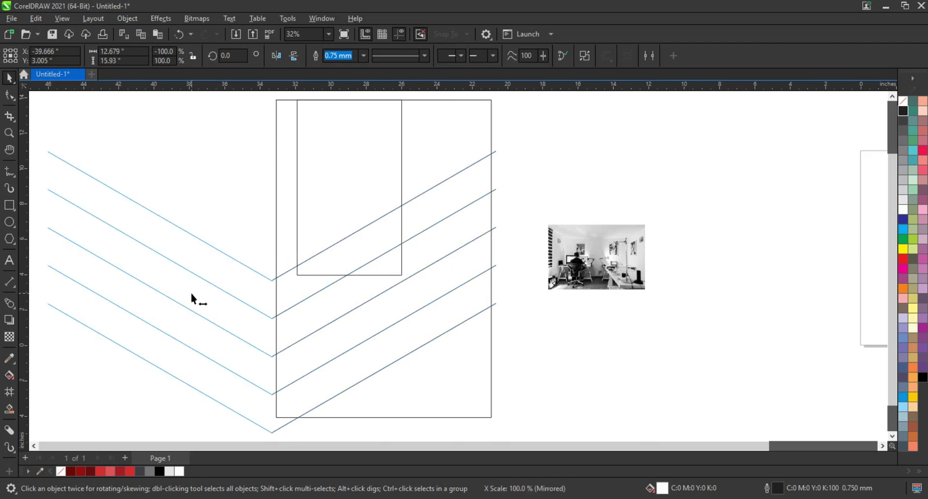
shift+click(481, 382)
key(c)
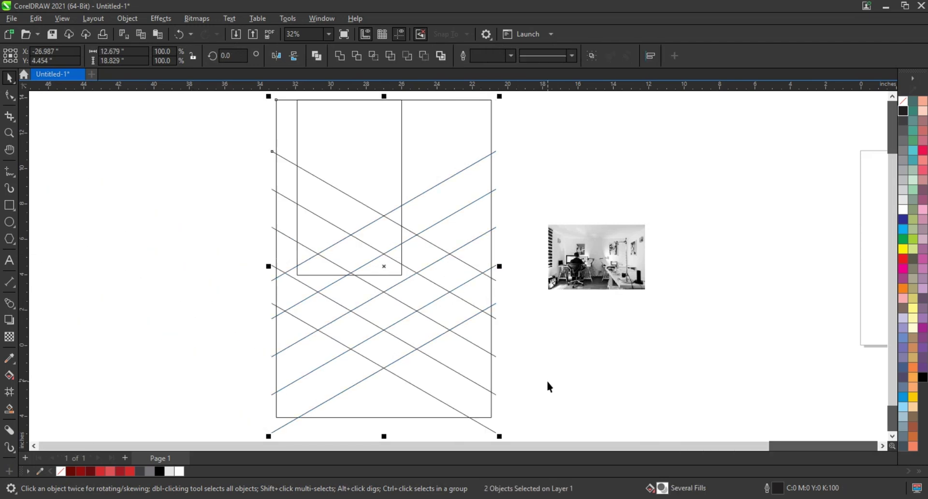
click(548, 386)
click(396, 299)
drag(391, 298, 471, 309)
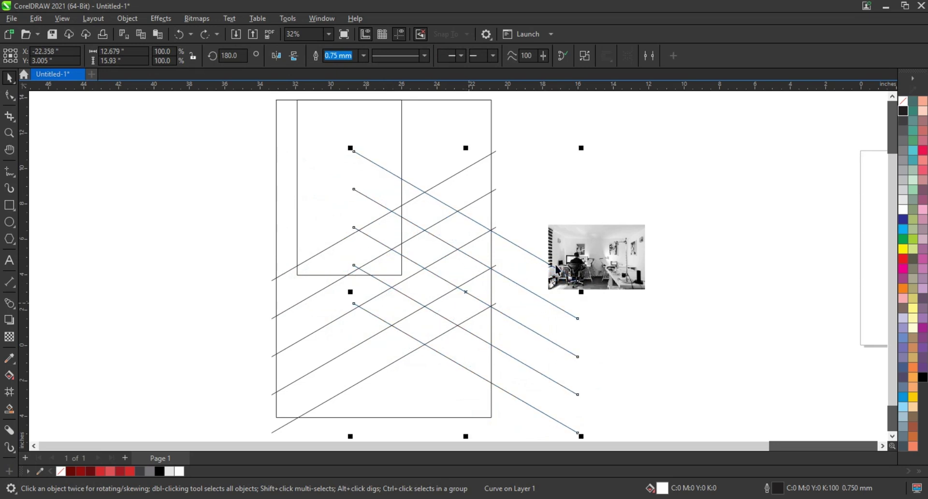
click(552, 226)
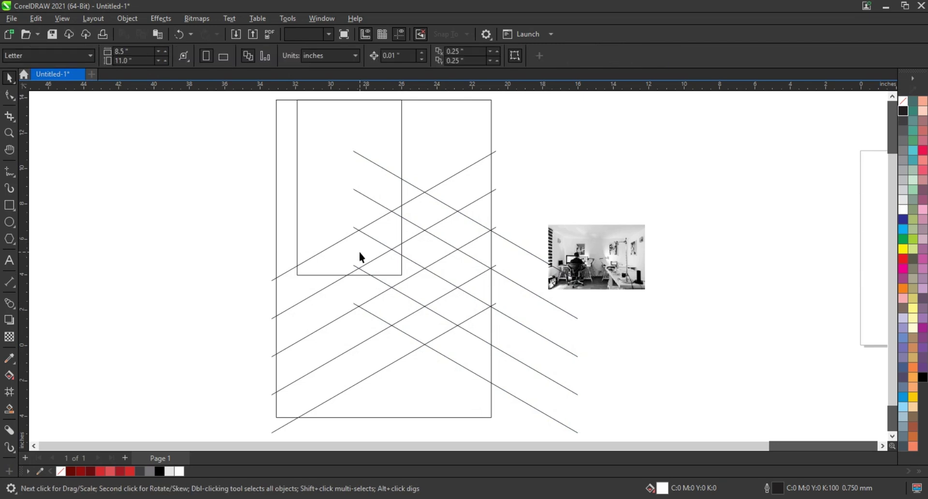
click(370, 274)
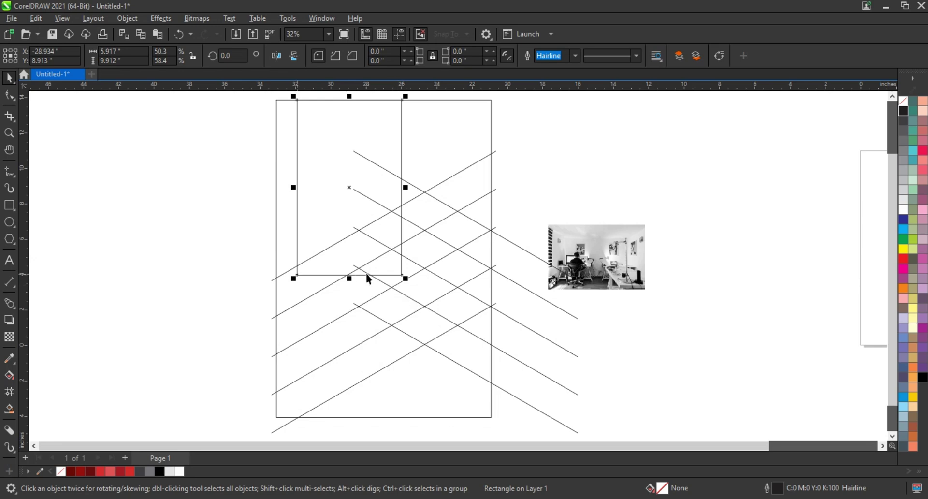
Step: Slant the inner rectangle's bottom edge by pulling its bottom-left node upward
click(9, 95)
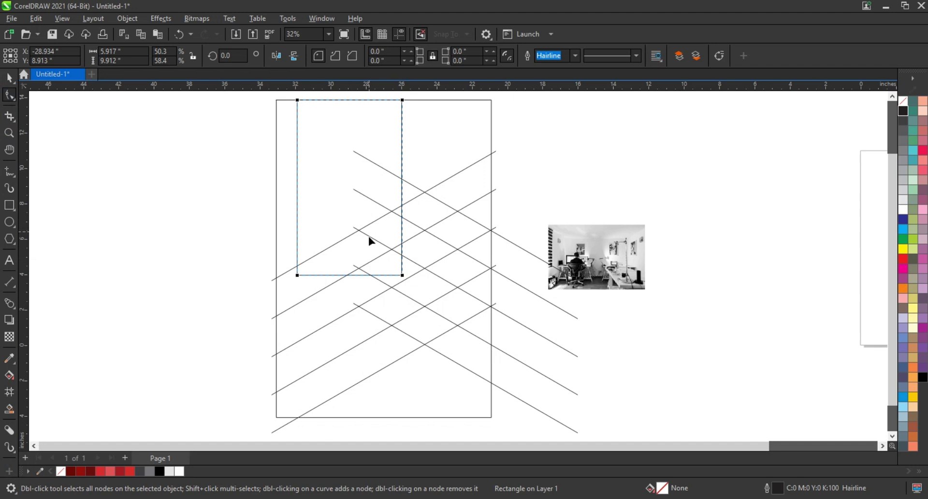
drag(298, 279, 305, 217)
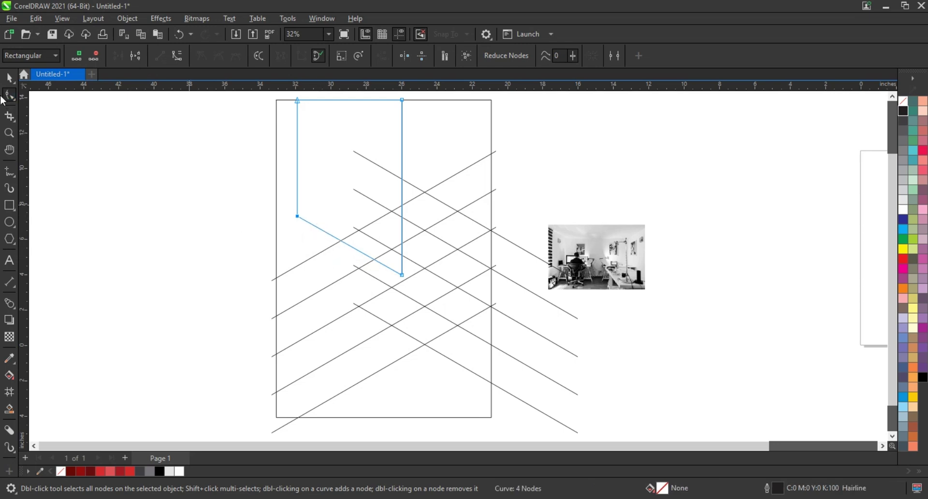
click(9, 78)
Step: Fill the slanted banner shape with solid dark grey
click(112, 245)
click(324, 138)
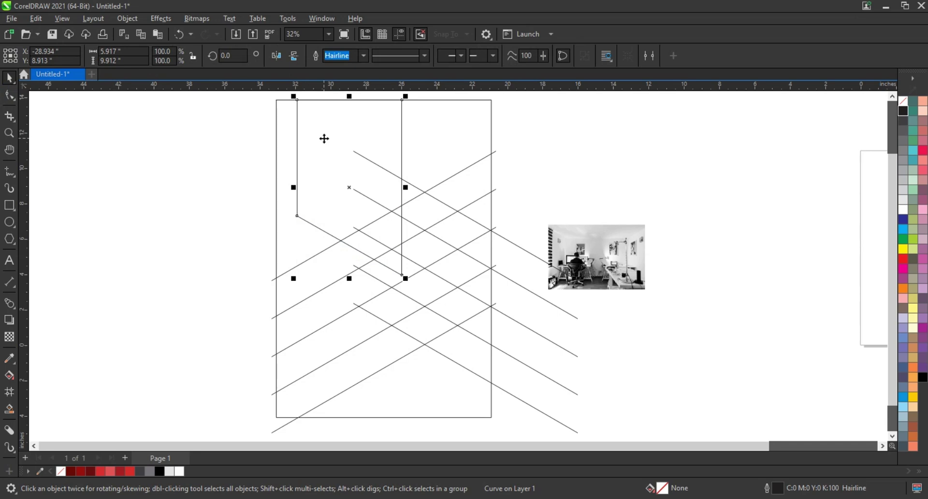
click(140, 471)
click(180, 313)
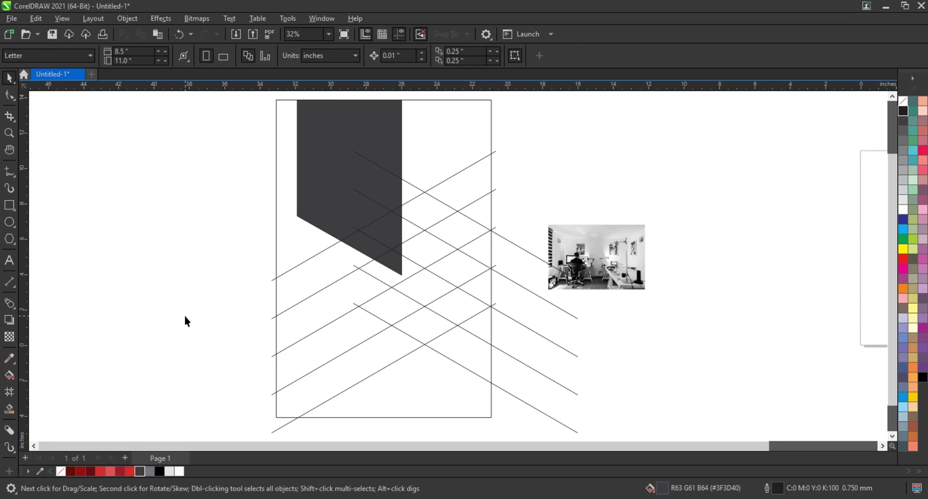
click(10, 172)
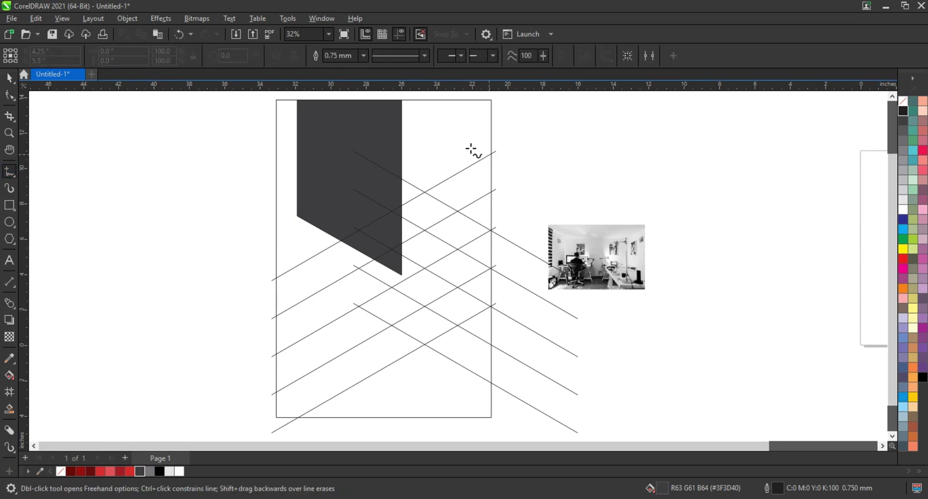
Step: Draw a vertical line down the page's right side and place a parallel copy to its left
click(458, 128)
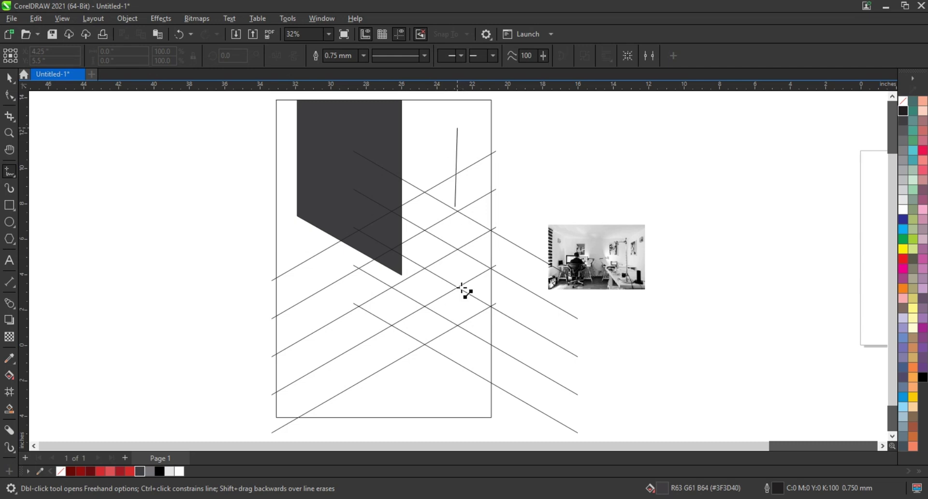
click(456, 391)
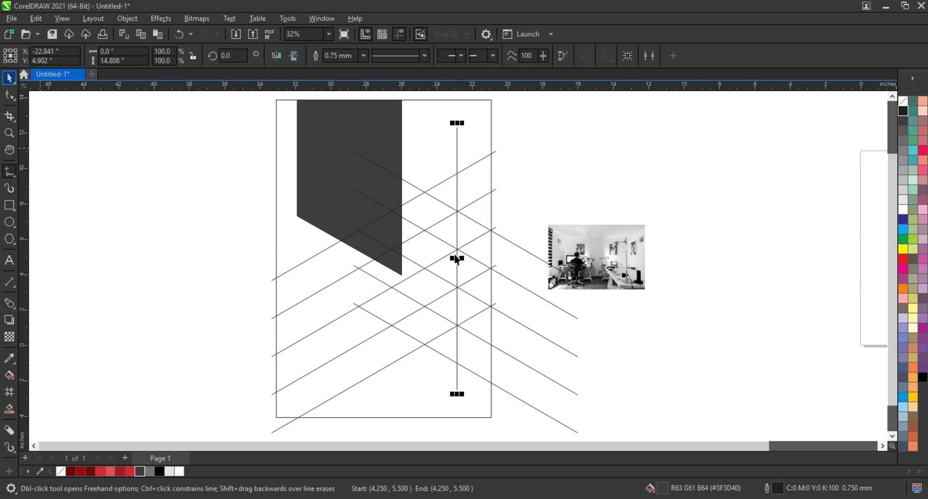
key(space)
drag(457, 259, 425, 262)
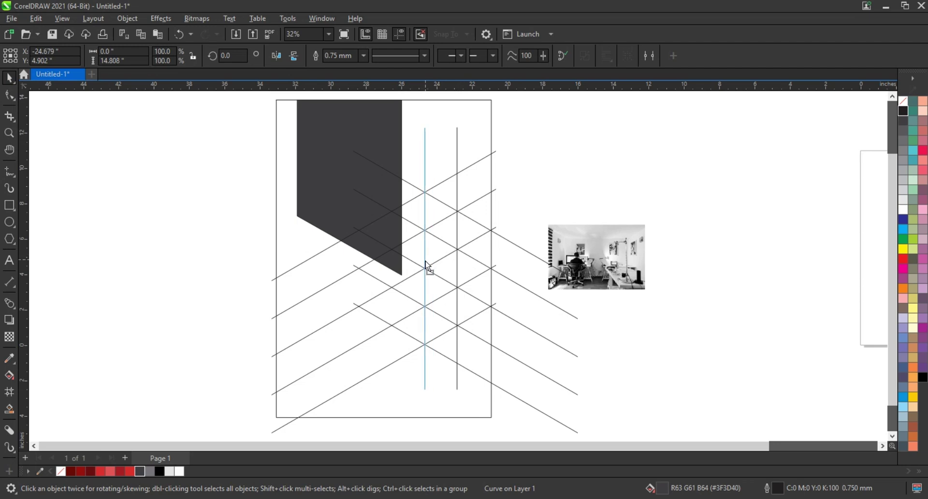
drag(426, 264, 425, 264)
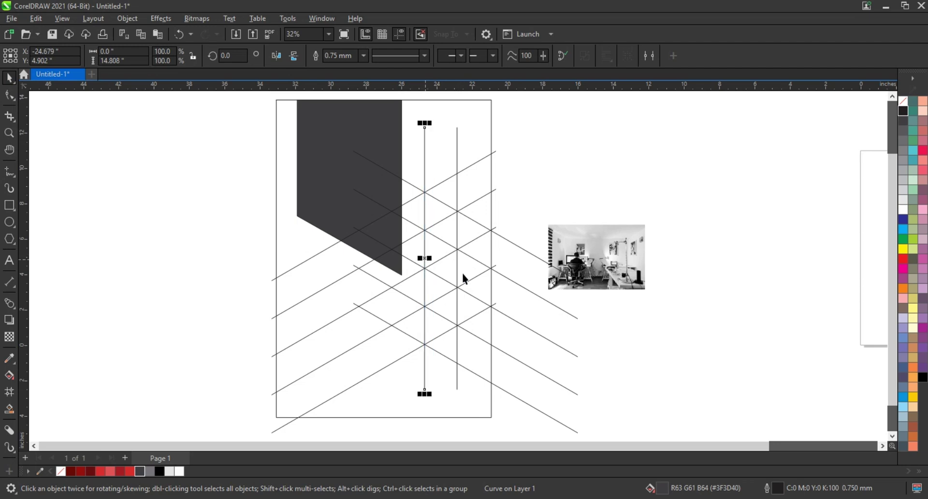
click(517, 374)
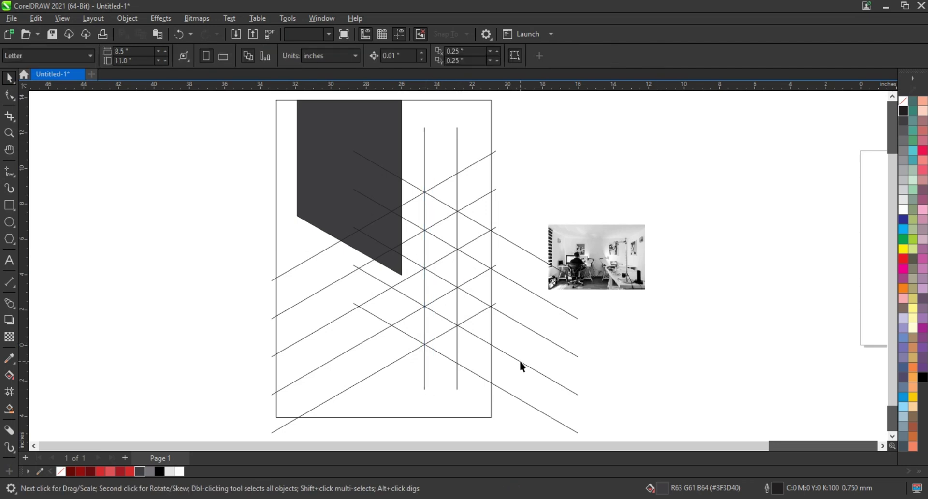
Step: Select the lowest descending diagonal lines and nudge one slightly into position
click(520, 360)
click(585, 56)
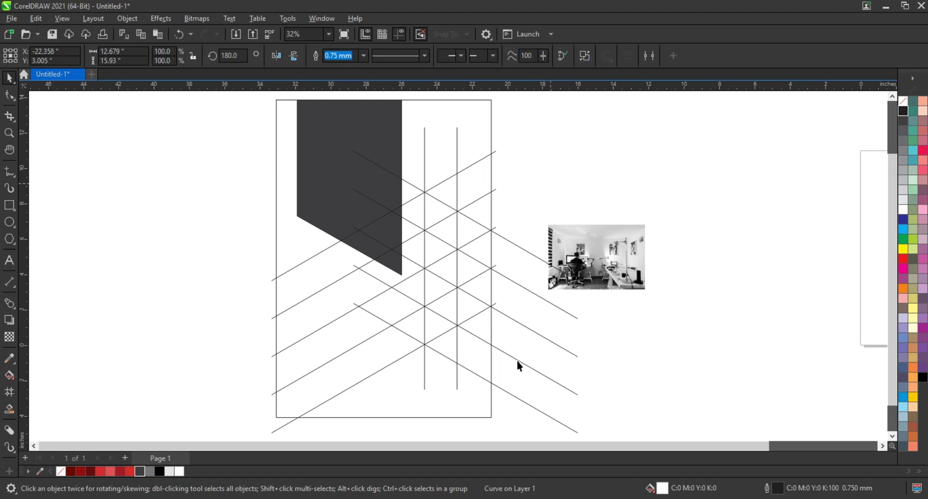
click(510, 393)
click(520, 365)
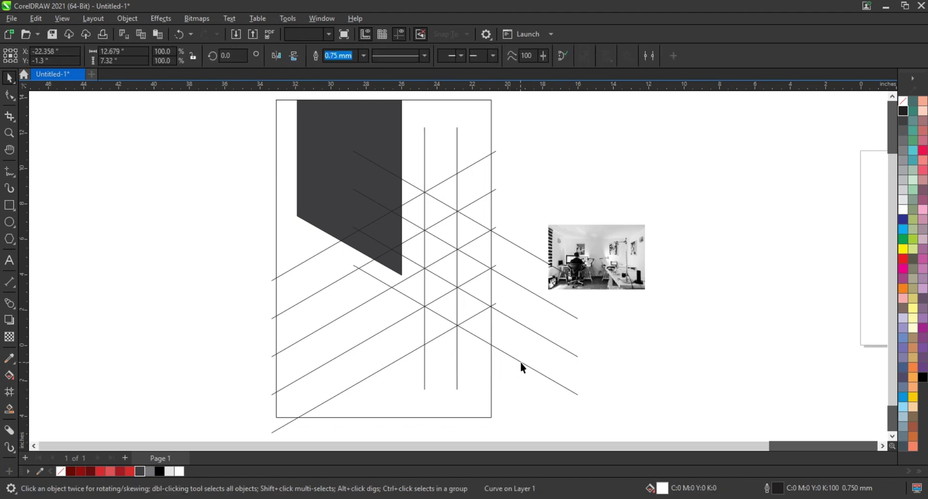
drag(521, 358, 521, 365)
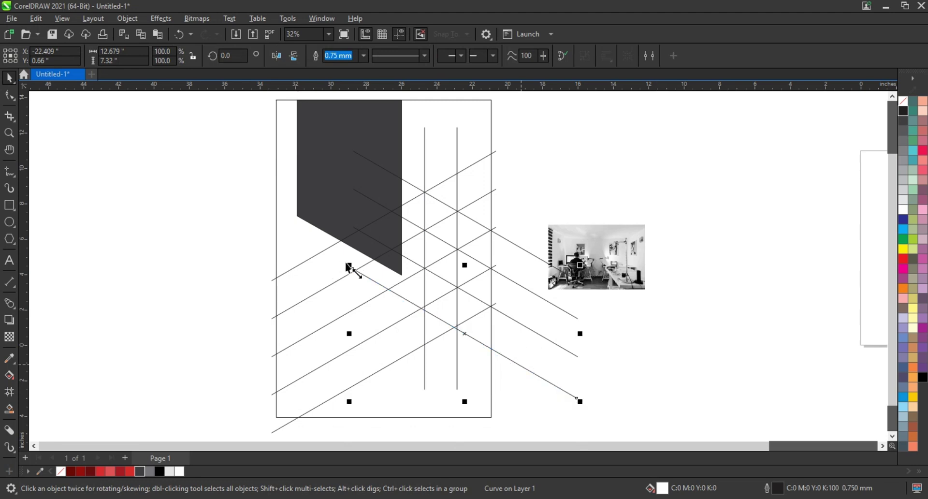
Step: Lengthen a diagonal toward the upper left and pull the dark banner's lower corners further down
drag(348, 265, 220, 195)
click(323, 219)
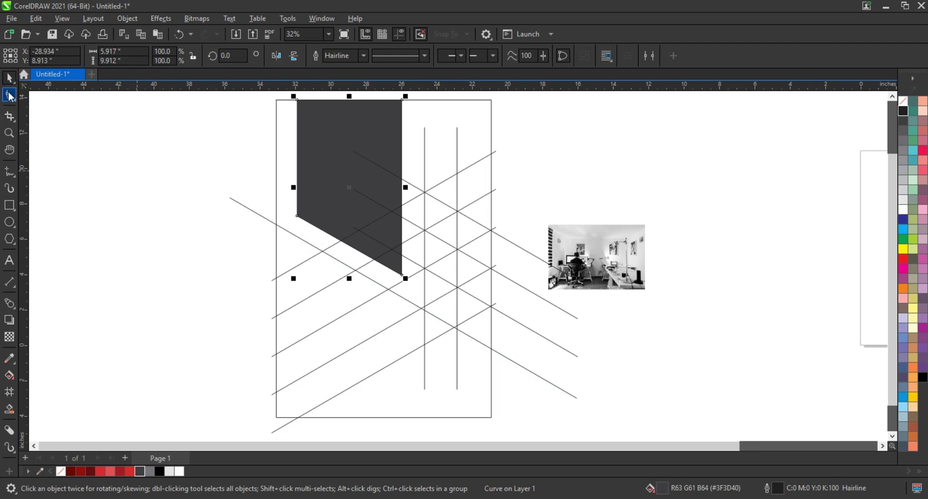
key(F10)
mouse_move(251, 192)
mouse_down()
mouse_move(404, 289)
mouse_move(400, 305)
mouse_up()
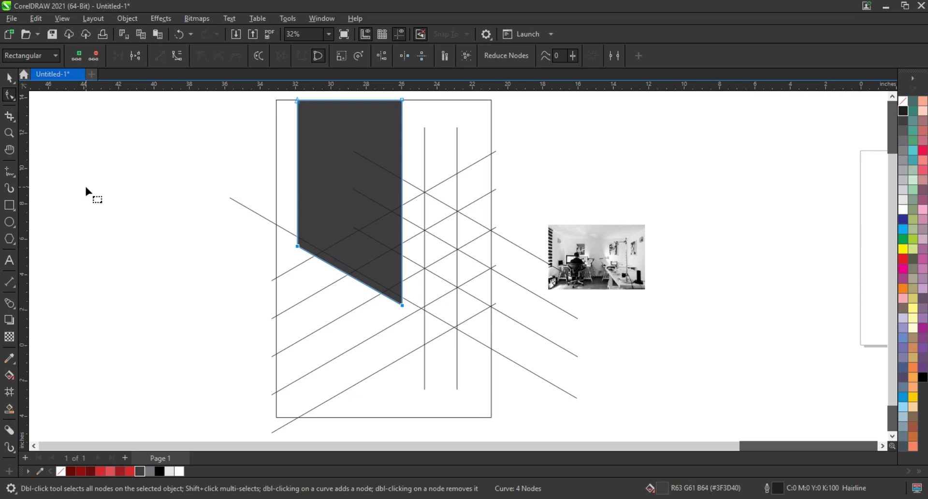
click(9, 78)
Step: Extend a descending diagonal's end node out past the page's left edge
click(513, 320)
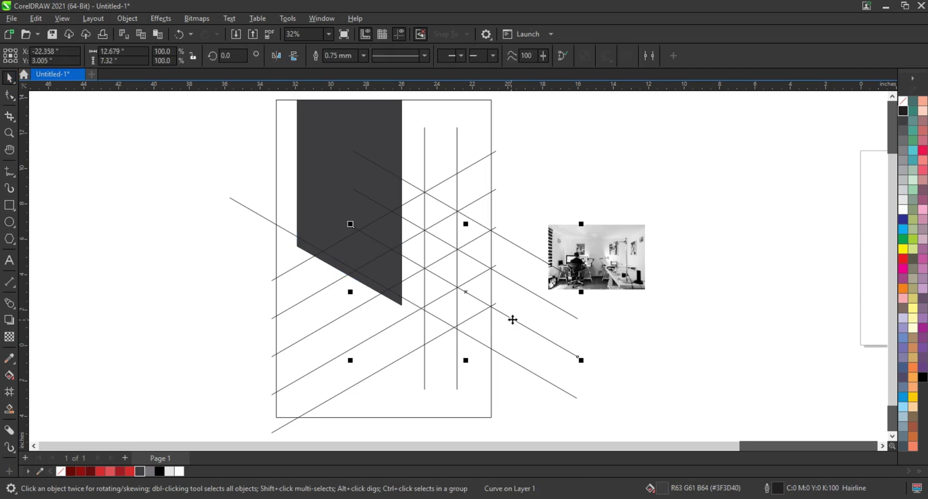
click(9, 95)
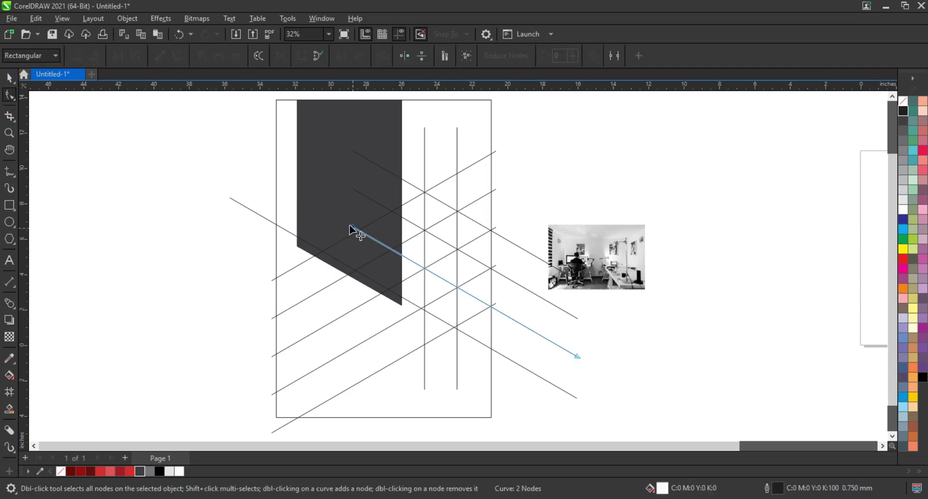
drag(350, 225, 252, 176)
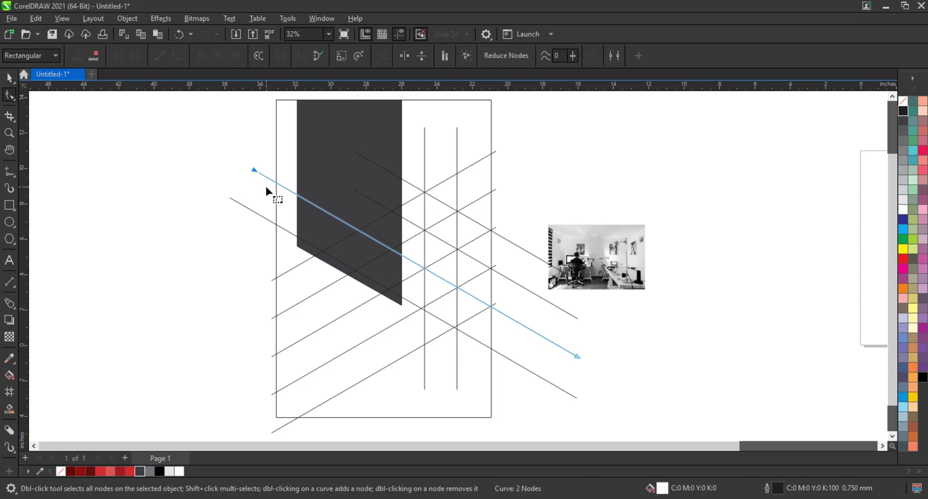
click(9, 78)
click(109, 213)
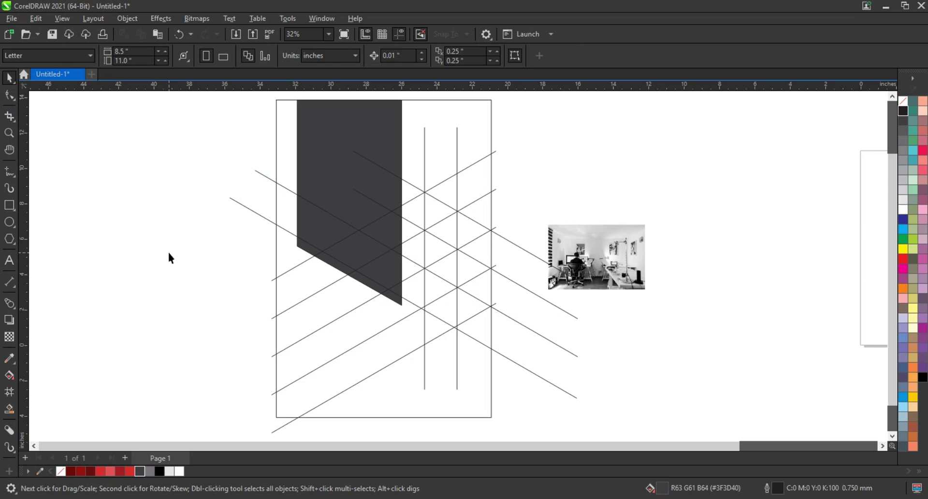
click(10, 409)
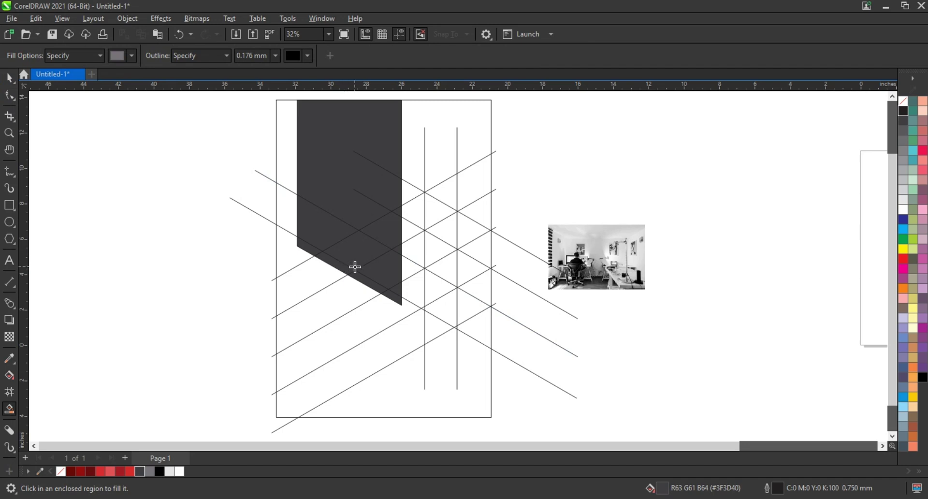
Step: Smart Fill eight triangular regions between the vertical lines and diagonals, forming a hexagon cluster
click(477, 214)
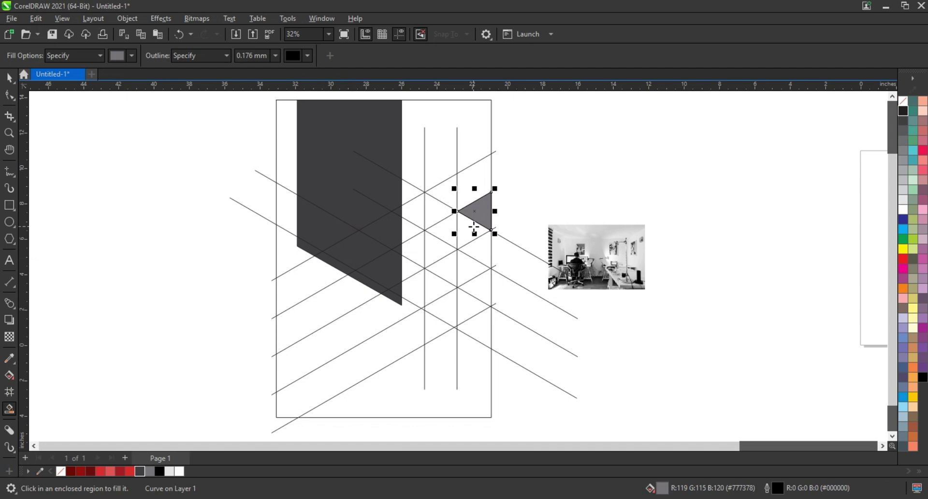
click(474, 226)
click(444, 232)
click(425, 216)
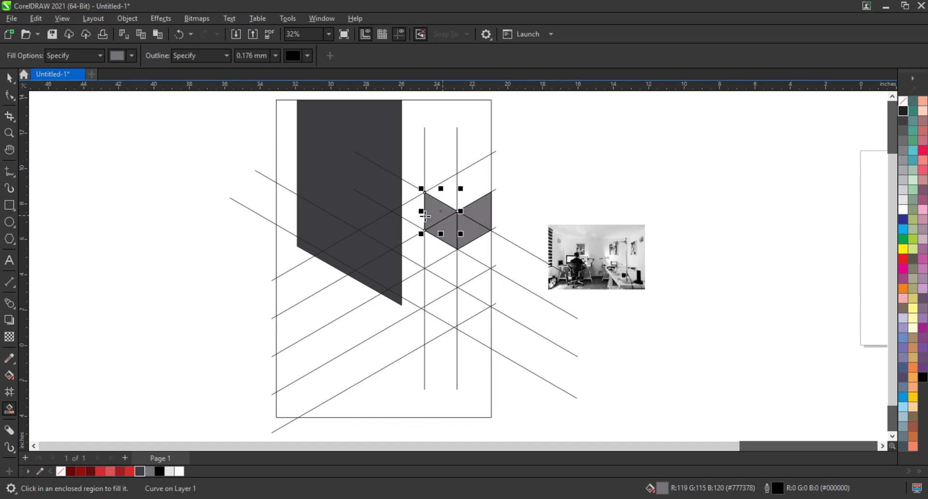
click(412, 218)
click(412, 242)
click(431, 251)
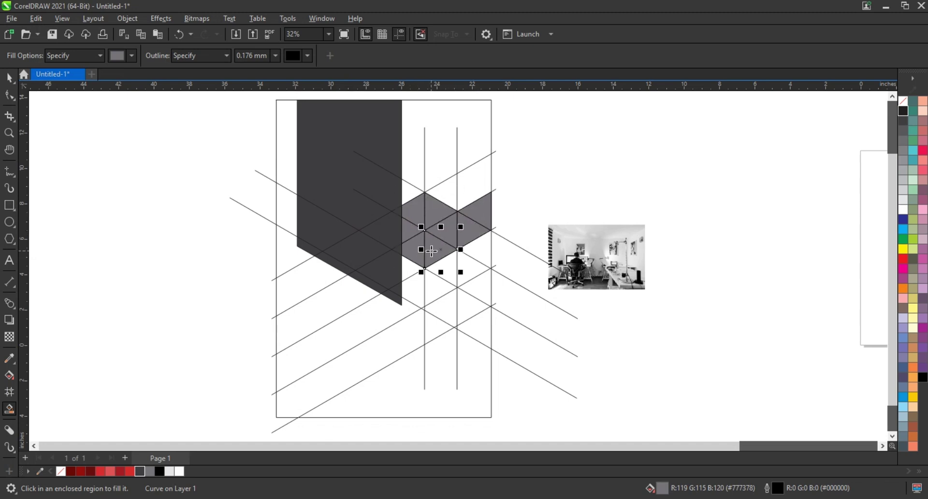
click(414, 267)
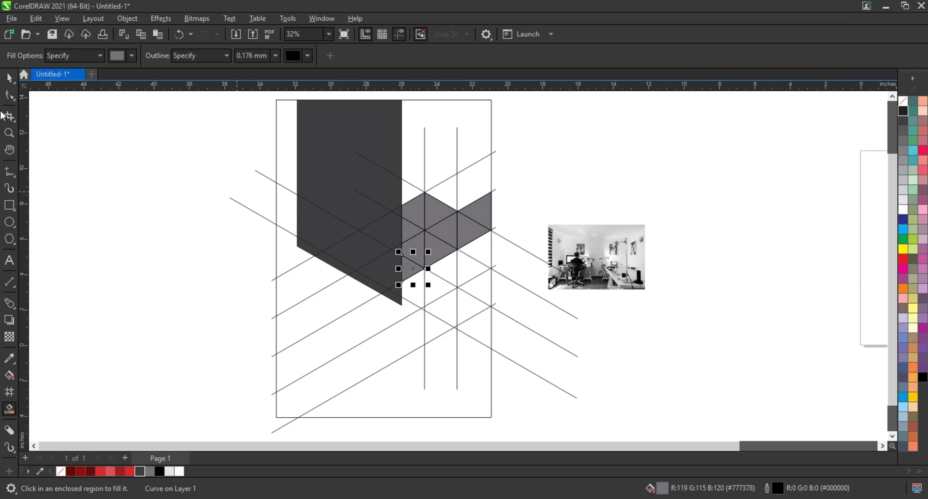
click(9, 78)
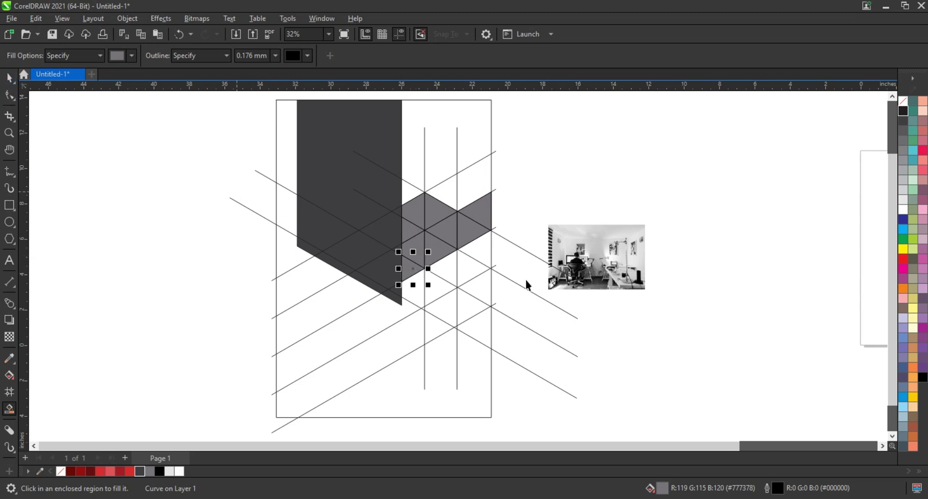
Step: Colour the cluster's right and lower triangles in red, dark red, deep red and bright red
click(482, 212)
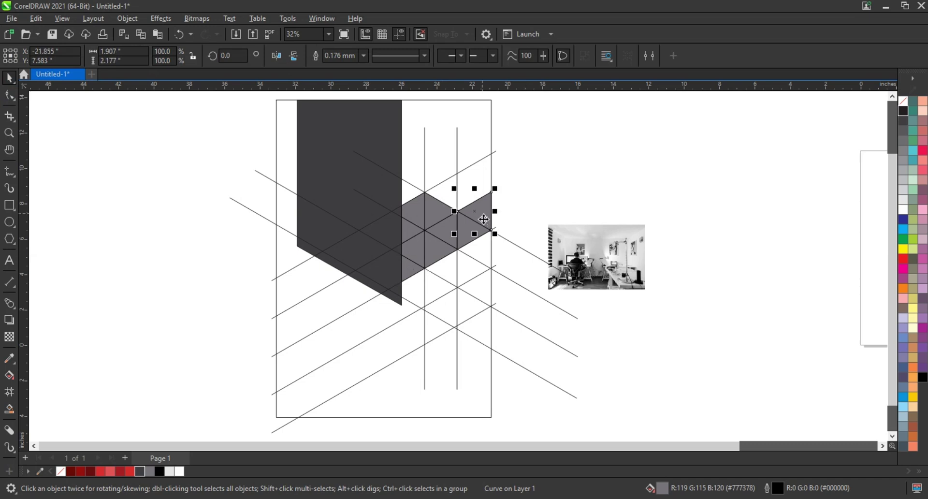
click(129, 470)
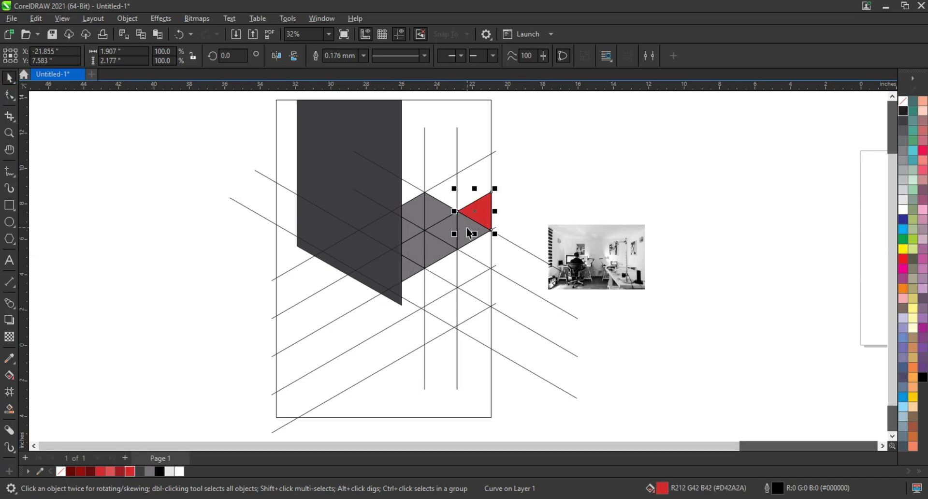
key(Tab)
click(91, 471)
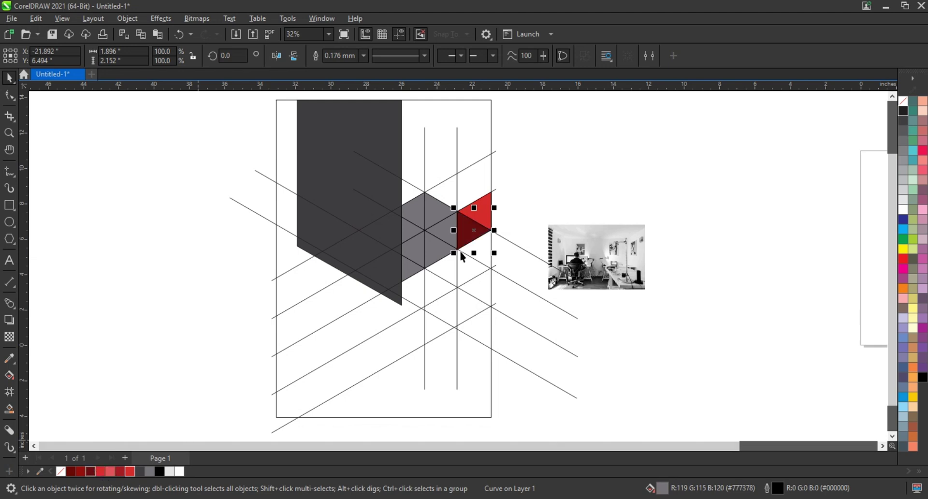
click(445, 237)
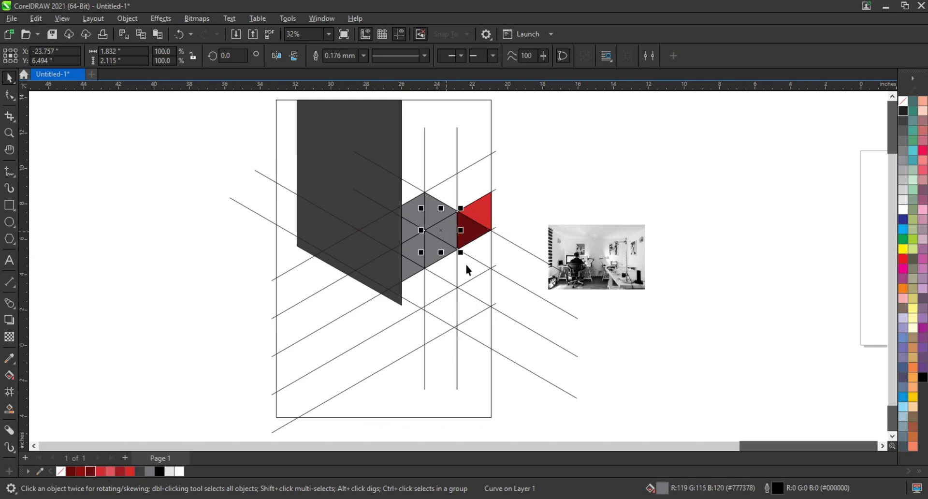
click(120, 471)
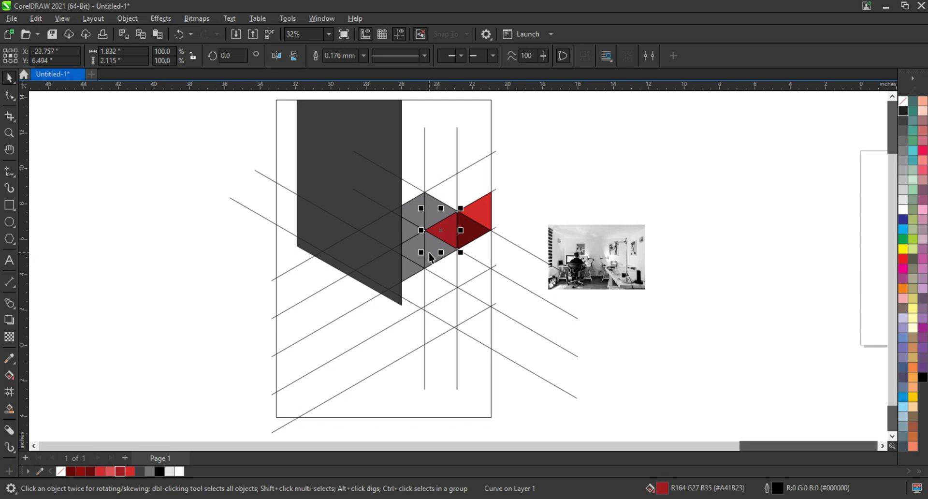
click(431, 257)
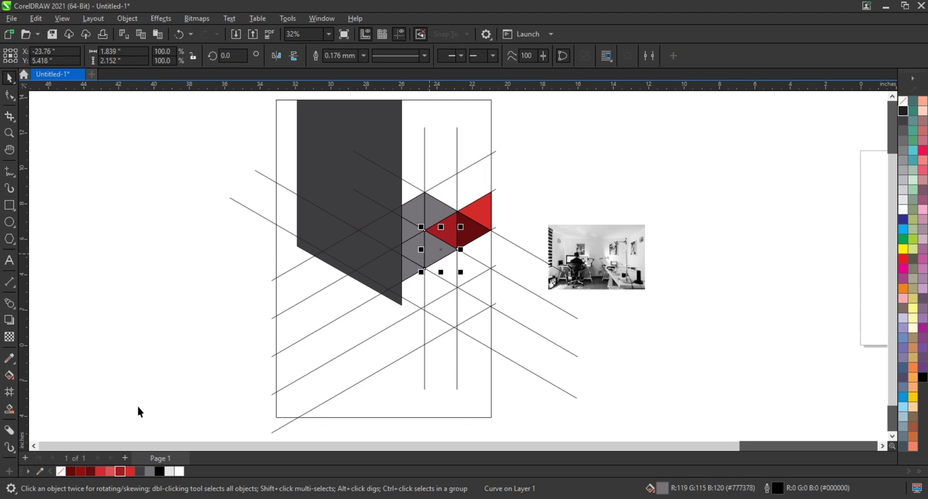
click(103, 472)
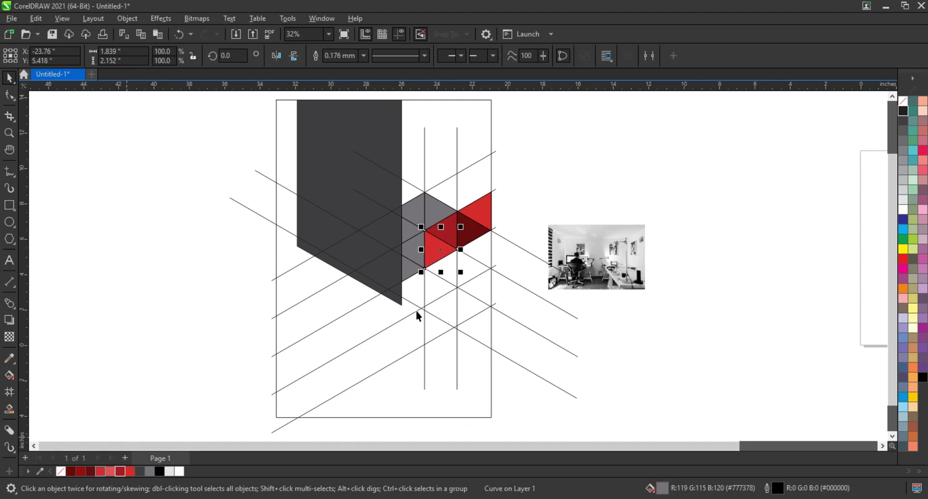
Step: Colour the remaining left and upper triangles dark red, light red and red
click(414, 249)
click(121, 471)
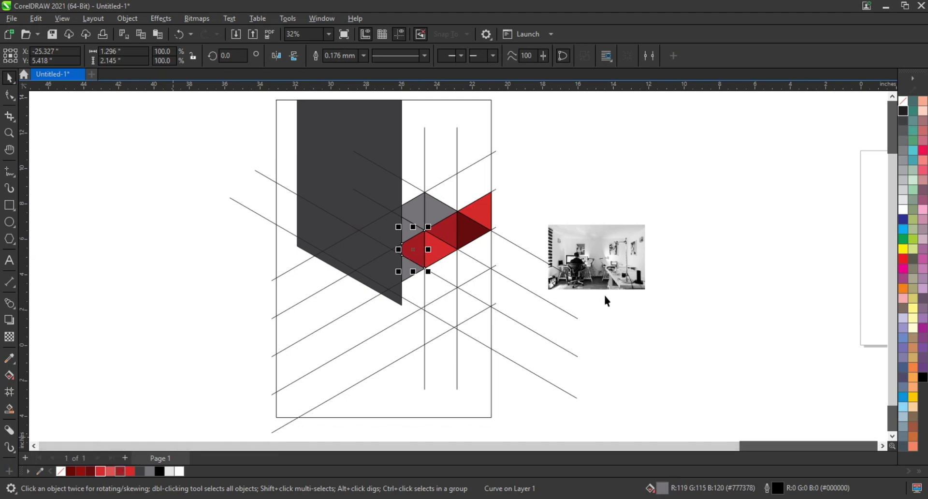
click(407, 231)
click(111, 471)
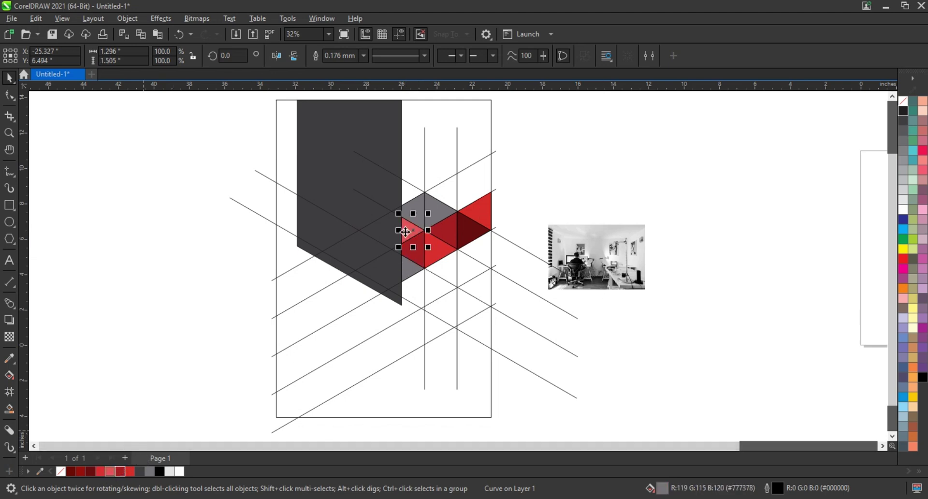
click(419, 213)
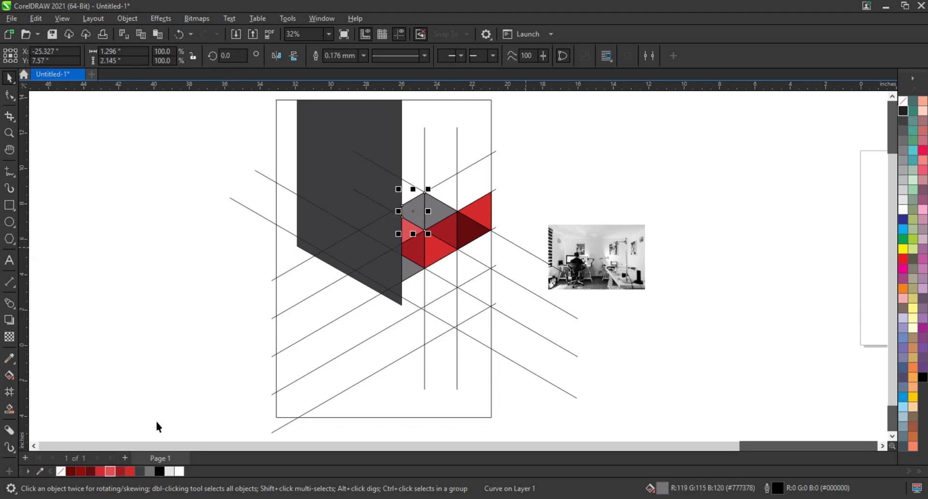
click(101, 471)
click(447, 212)
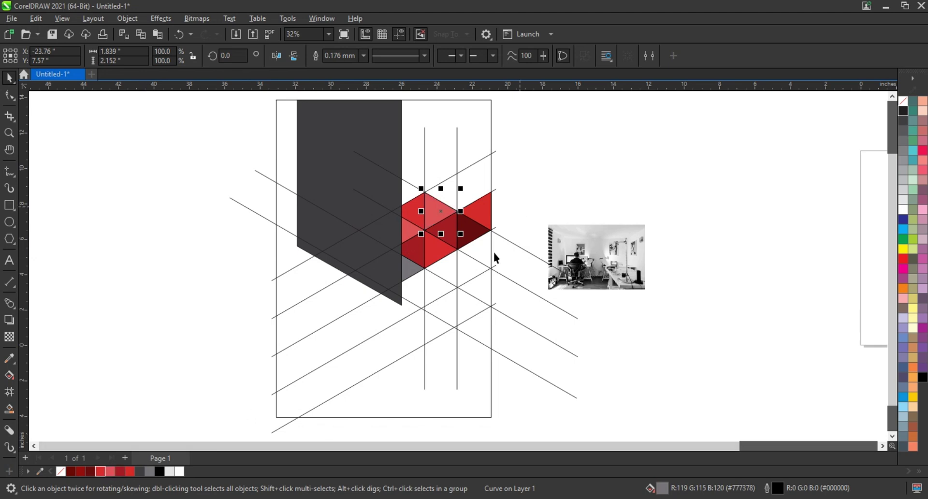
click(523, 297)
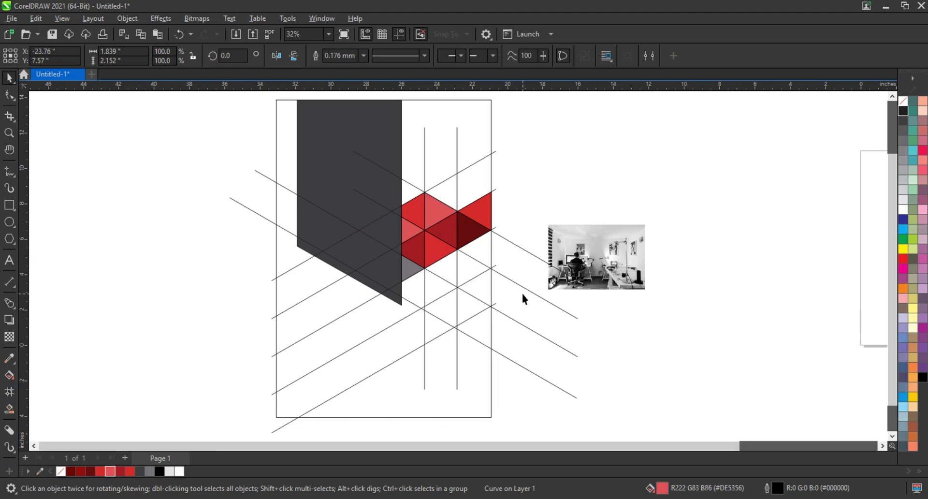
Step: Smart Fill four enclosed regions beneath the red triangle cluster
click(9, 408)
click(487, 323)
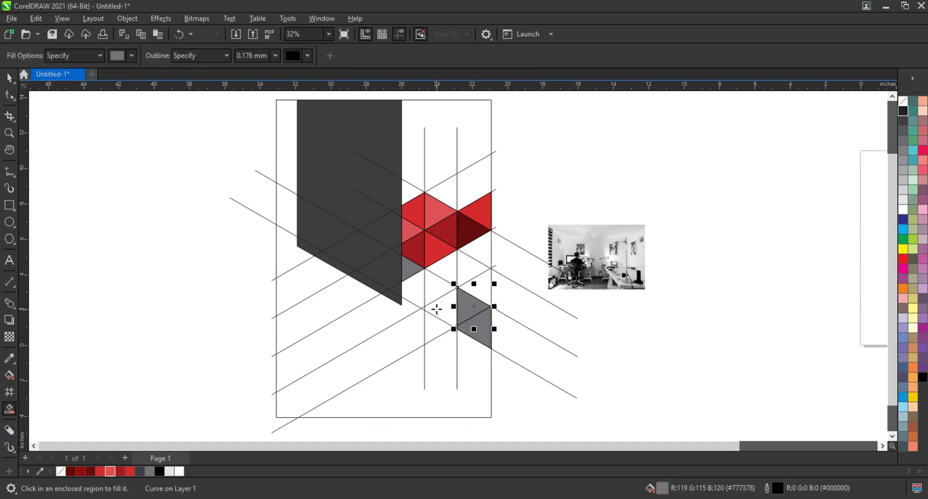
key(ctrl+z)
key(ctrl+z)
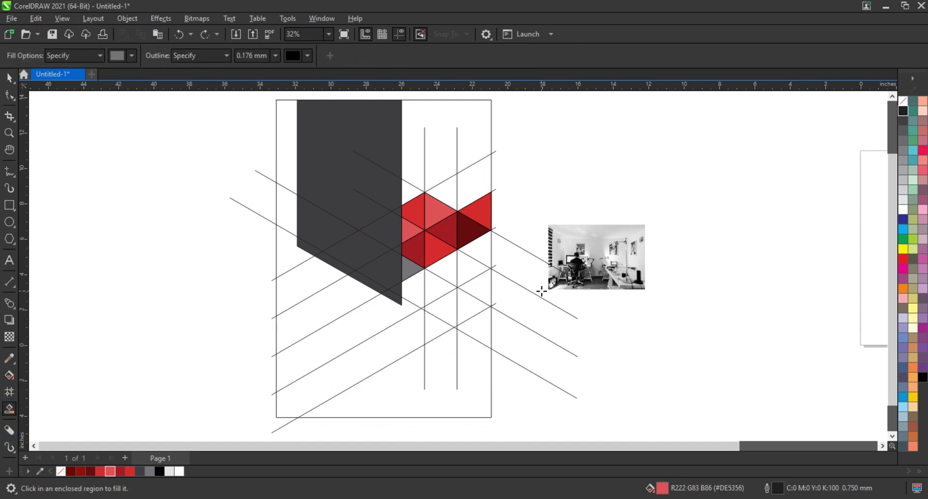
click(482, 292)
click(476, 264)
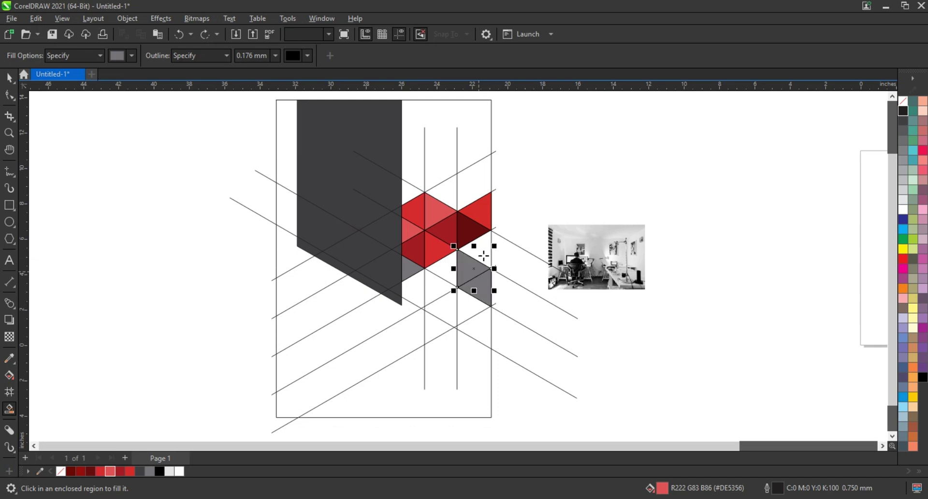
click(476, 249)
click(447, 274)
Step: Weld the new regions into one shape and fill it dark red
click(10, 77)
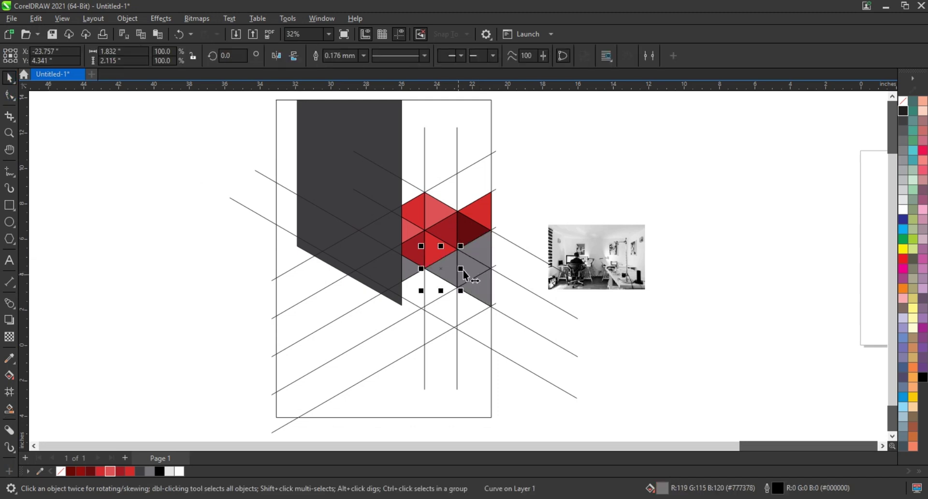
click(471, 273)
shift+click(482, 288)
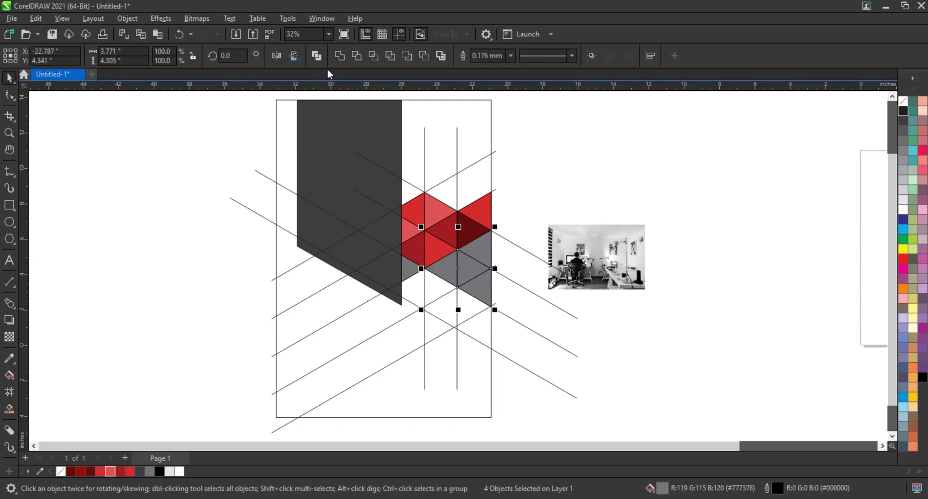
click(339, 57)
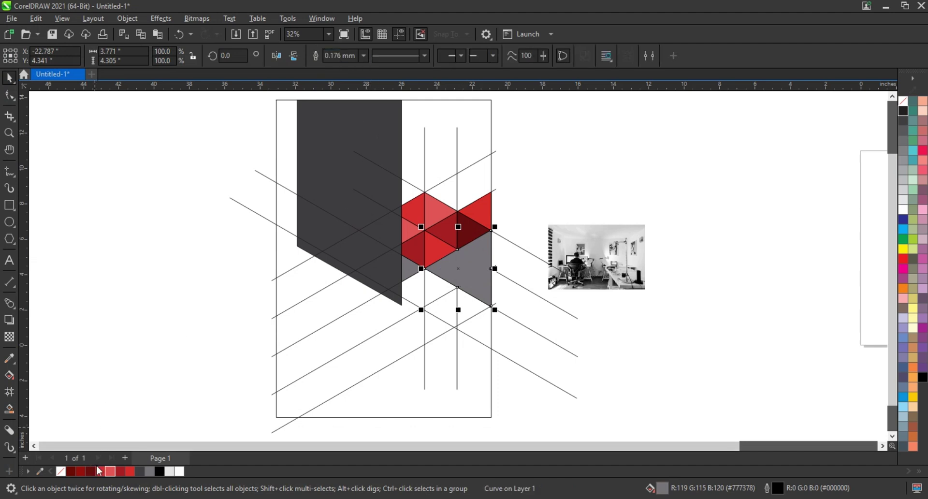
click(119, 471)
click(155, 298)
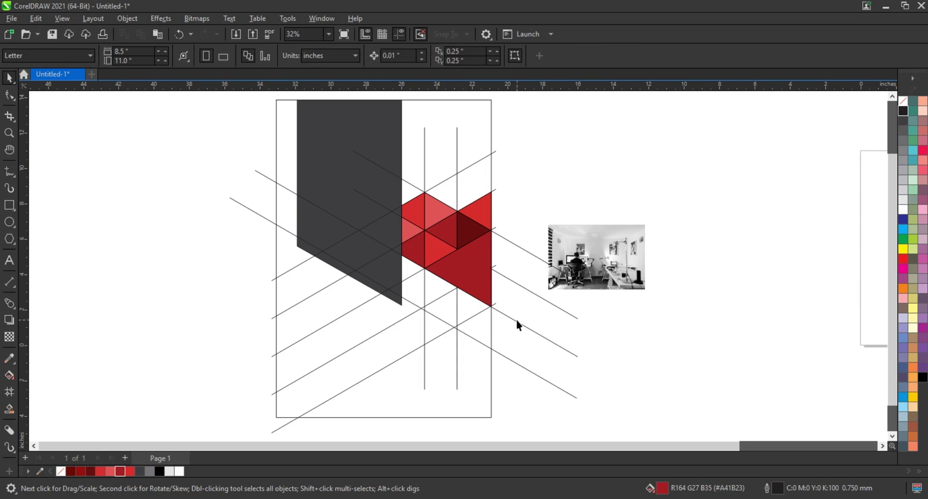
Step: Delete the two diagonal lines right of the mosaic and the group of rising diagonals
click(529, 292)
key(Delete)
click(525, 250)
key(Delete)
click(495, 226)
key(Delete)
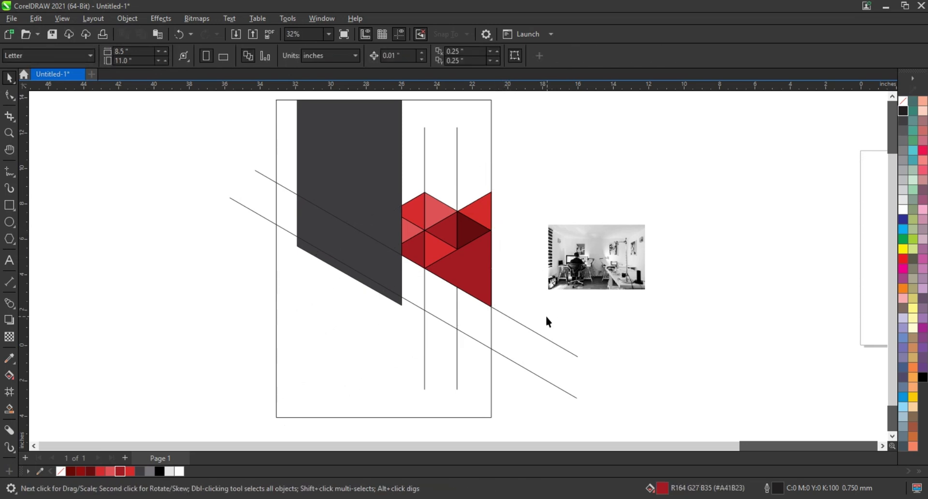
Step: Delete the left and right vertical construction lines
click(457, 355)
key(Delete)
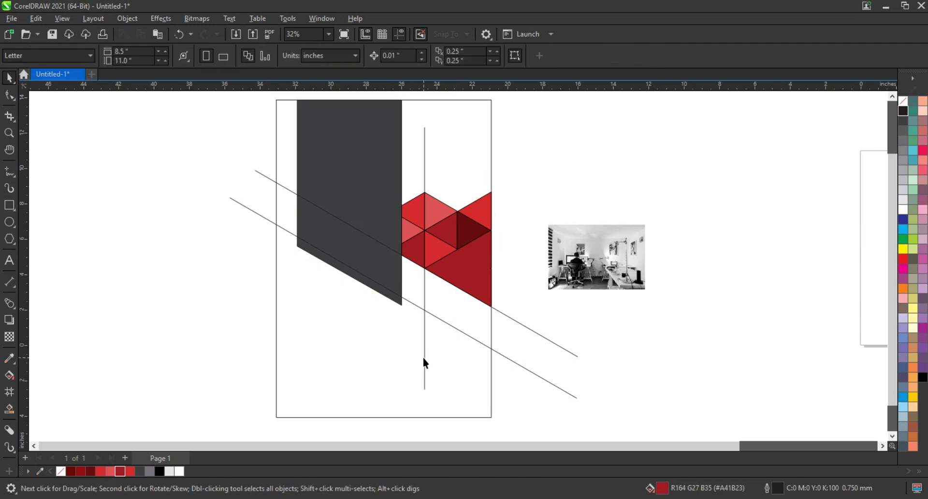
click(424, 357)
key(Delete)
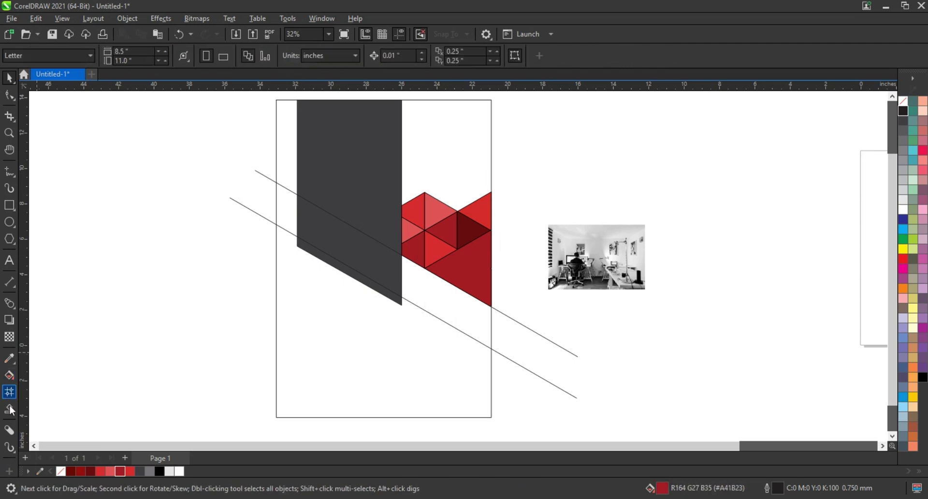
click(9, 409)
Step: Smart Fill the band regions left and right of the banner and color both red
click(457, 316)
click(288, 224)
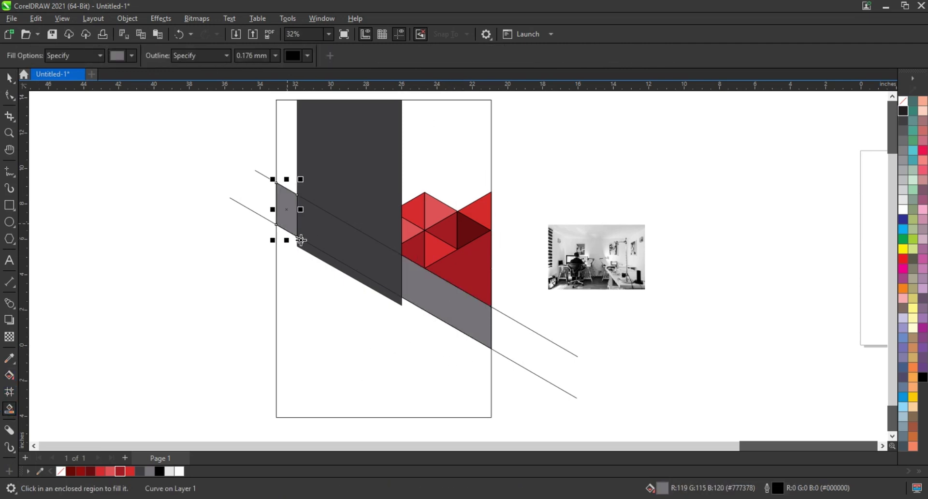
click(9, 78)
key(space)
shift+click(433, 305)
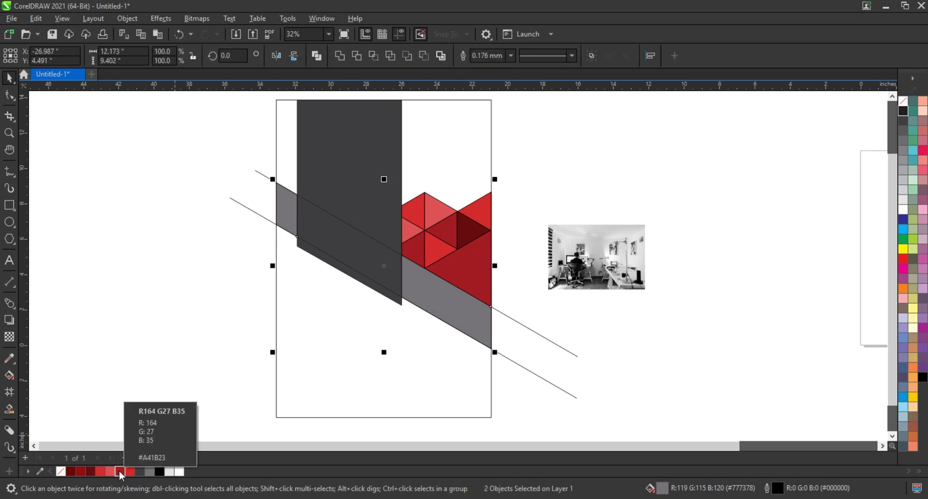
click(100, 471)
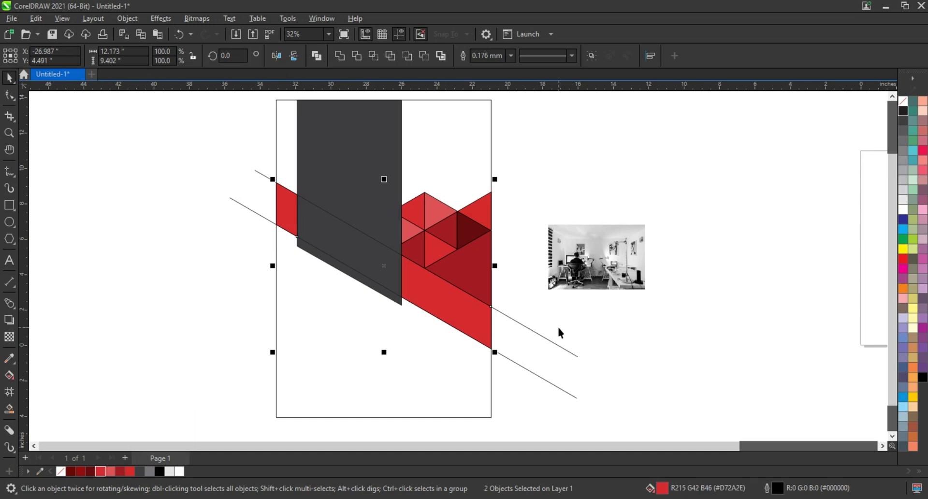
Step: Delete the band's upper diagonal line
click(538, 329)
click(538, 333)
key(Delete)
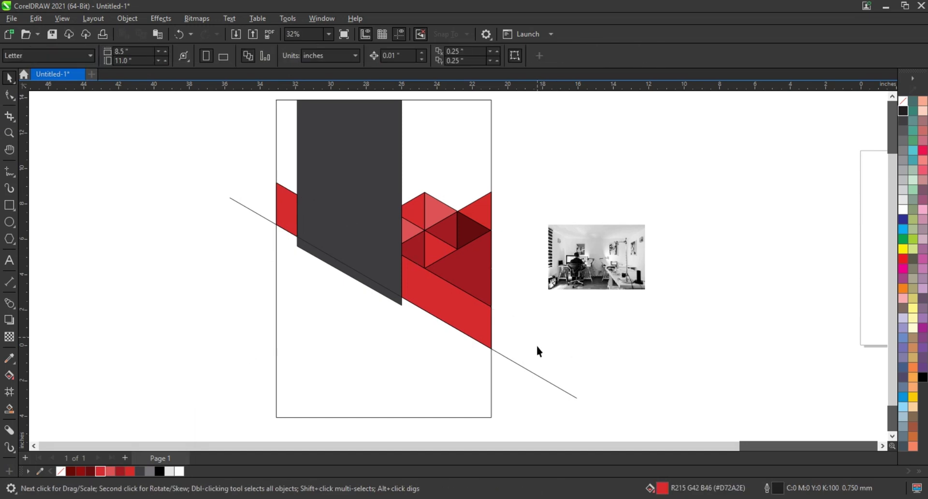
Step: Delete the lower diagonal line and remove outlines from all shapes on the page
click(534, 376)
key(Delete)
drag(545, 367, 270, 95)
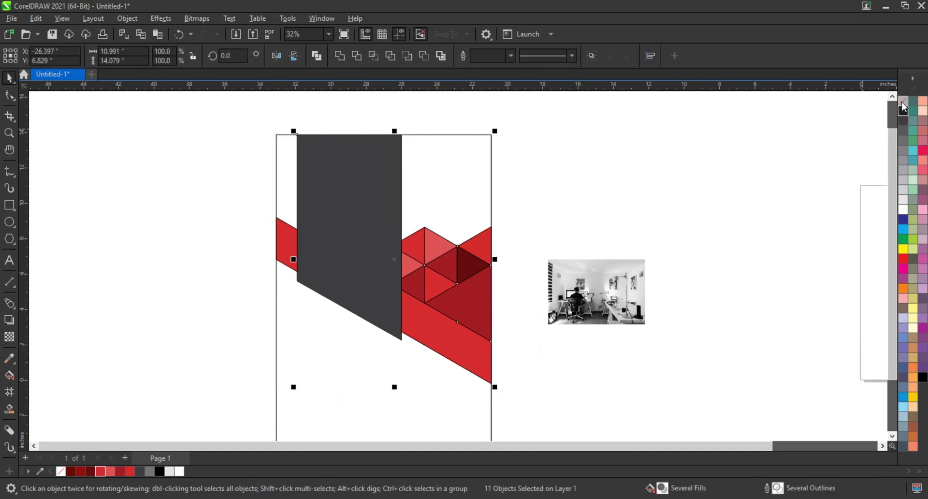
right_click(903, 101)
click(886, 112)
click(534, 172)
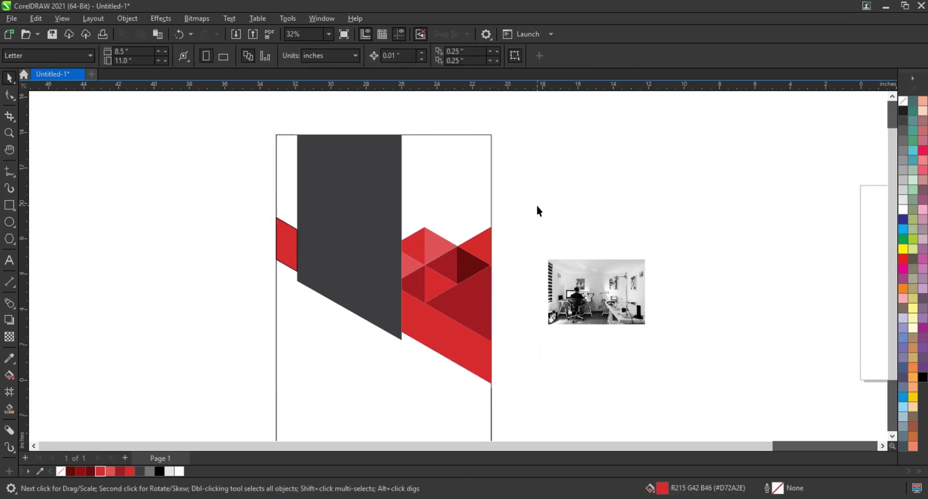
Step: Remove the outline from the small red shape left of the banner
click(300, 249)
right_click(903, 102)
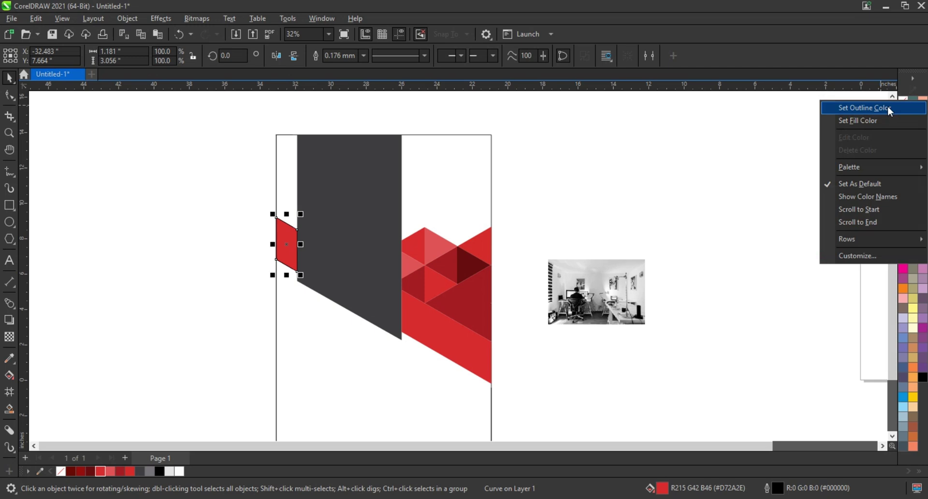
click(887, 106)
click(500, 191)
scroll(500, 191, down, 1)
Step: Move the office photo onto the lower page and PowerClip it inside the page rectangle
mouse_move(441, 295)
mouse_down()
mouse_move(378, 341)
mouse_move(373, 331)
mouse_move(550, 228)
mouse_up()
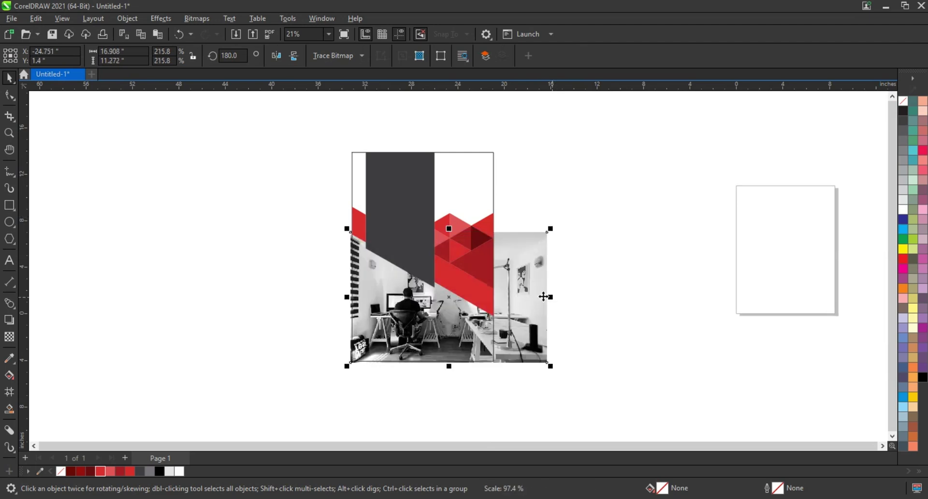
drag(535, 300, 528, 298)
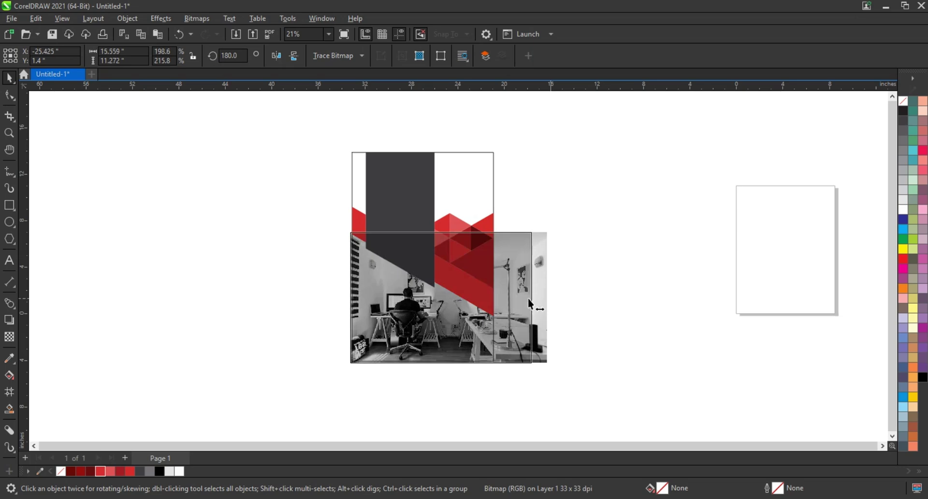
click(560, 257)
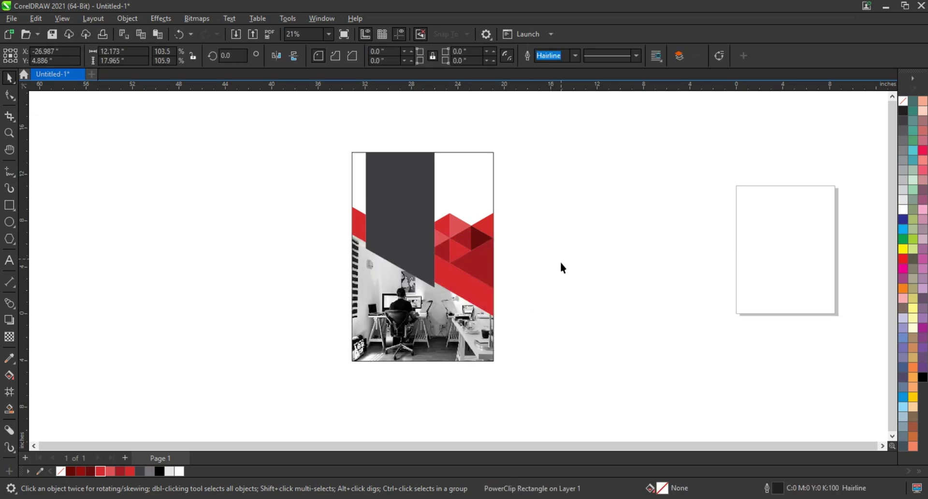
drag(303, 130, 313, 136)
key(shift+F2)
click(285, 250)
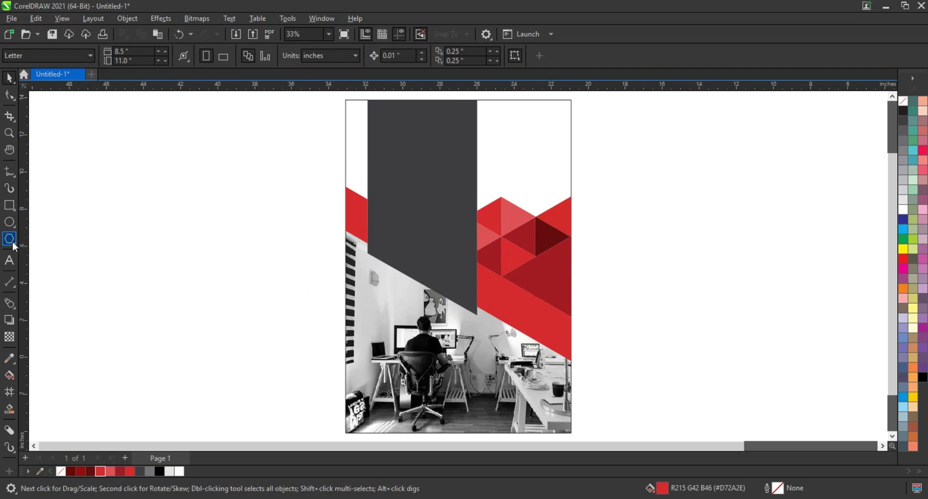
Step: Type the heading 'YOUR BUSINESS PARTNER' with the Text tool beside the page
click(8, 260)
click(88, 229)
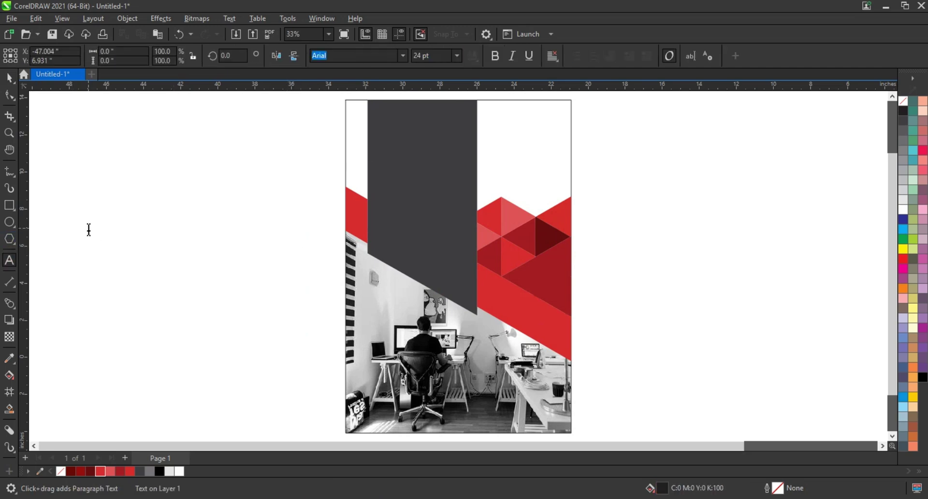
text(YOUR)
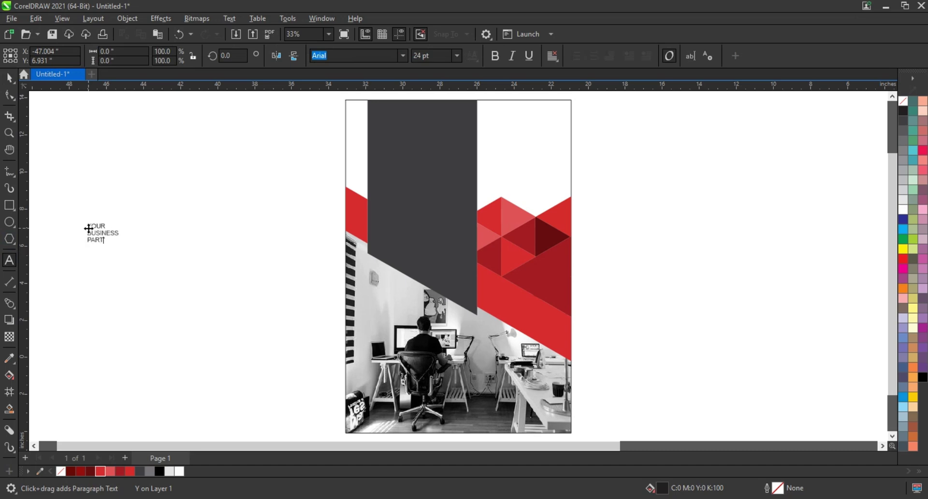
Step: Enlarge the heading, place it on the dark banner in white, and preview full screen
click(8, 77)
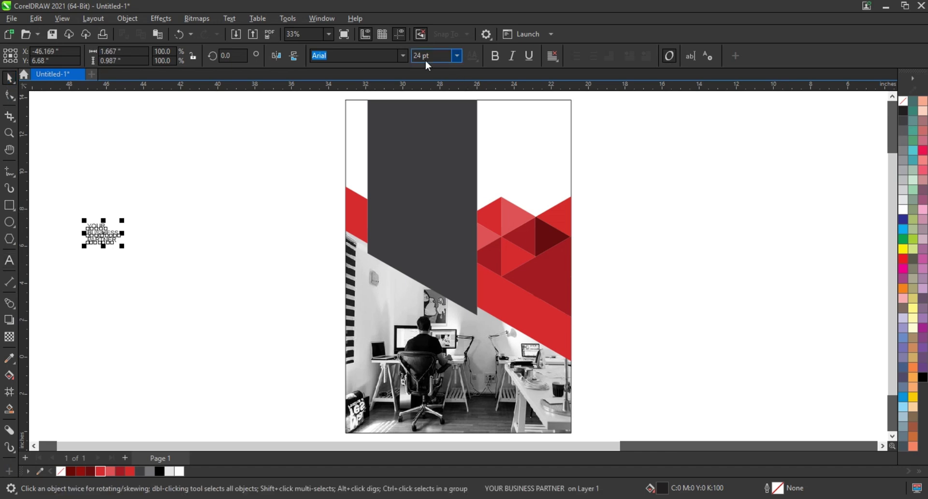
drag(122, 246, 181, 280)
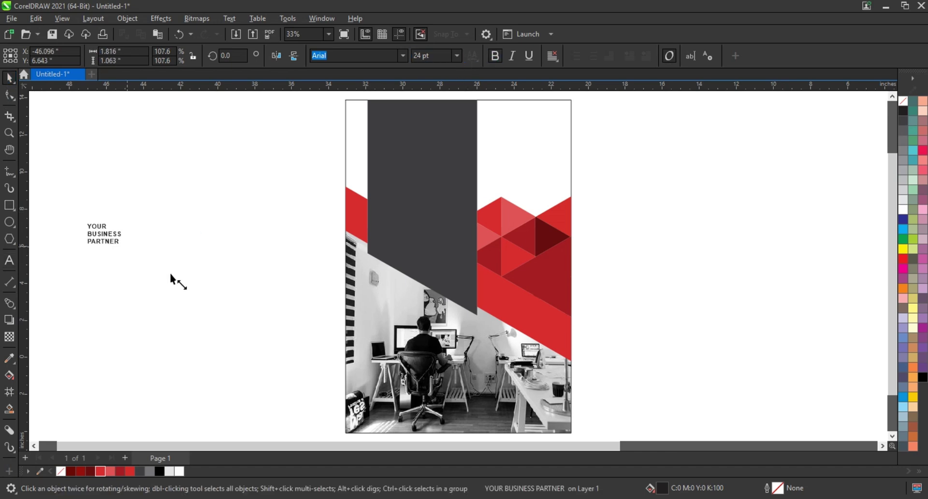
drag(137, 248, 425, 167)
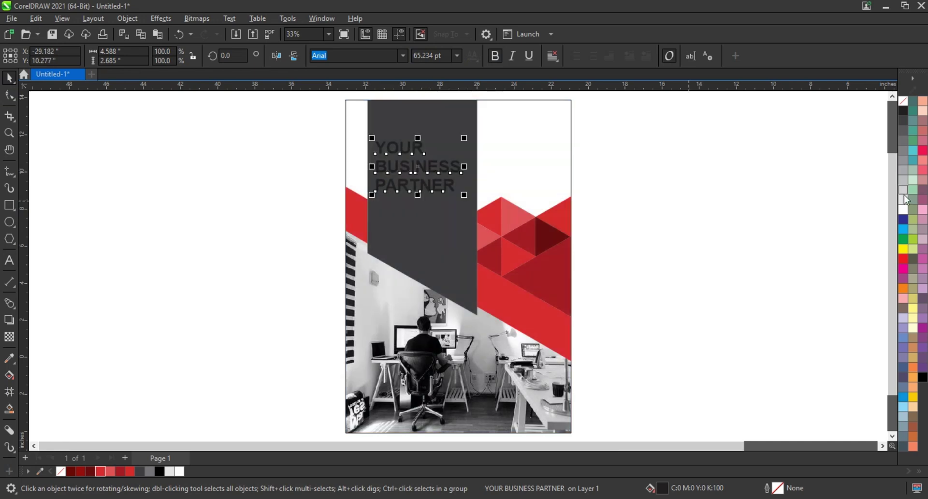
click(903, 210)
click(657, 218)
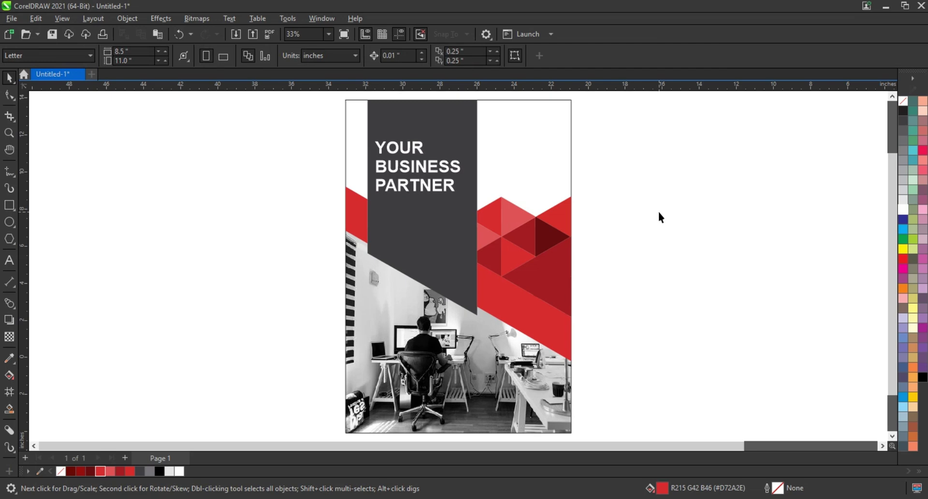
key(F9)
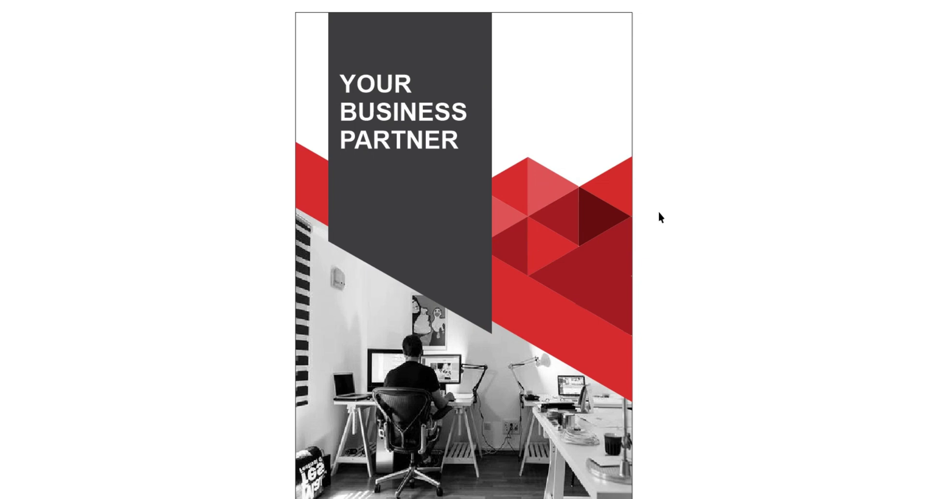